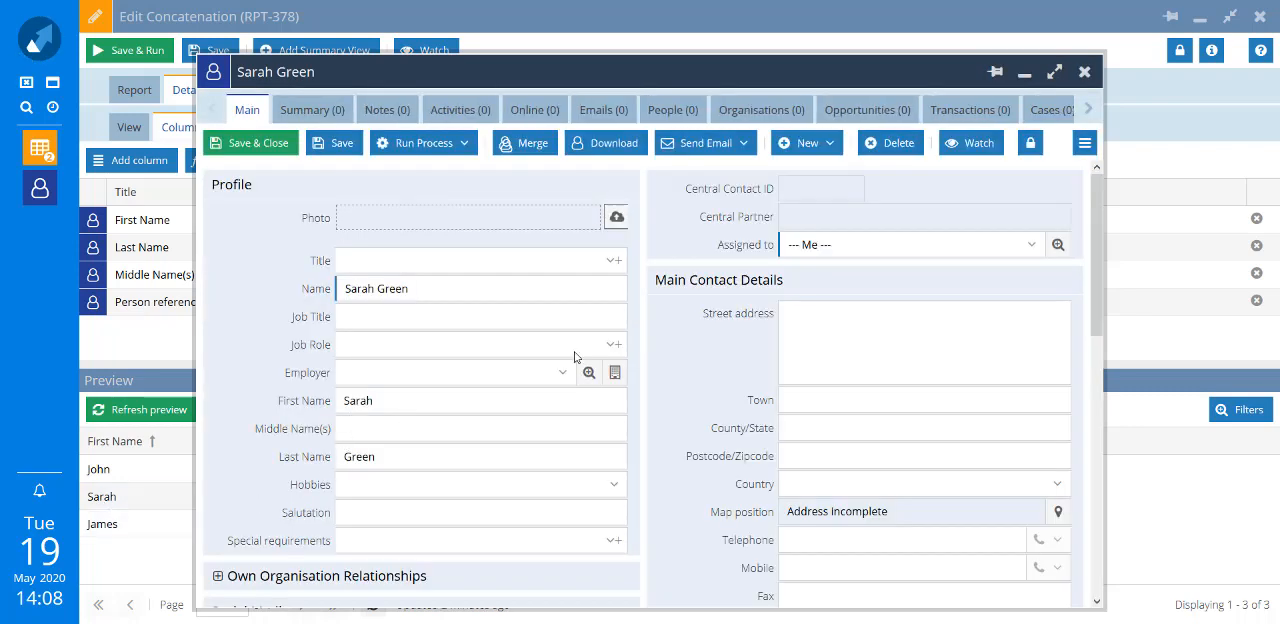
# - Close the open person record, then view the name fields of the person in the preview's third row and close that record
pyautogui.click(1084, 73)
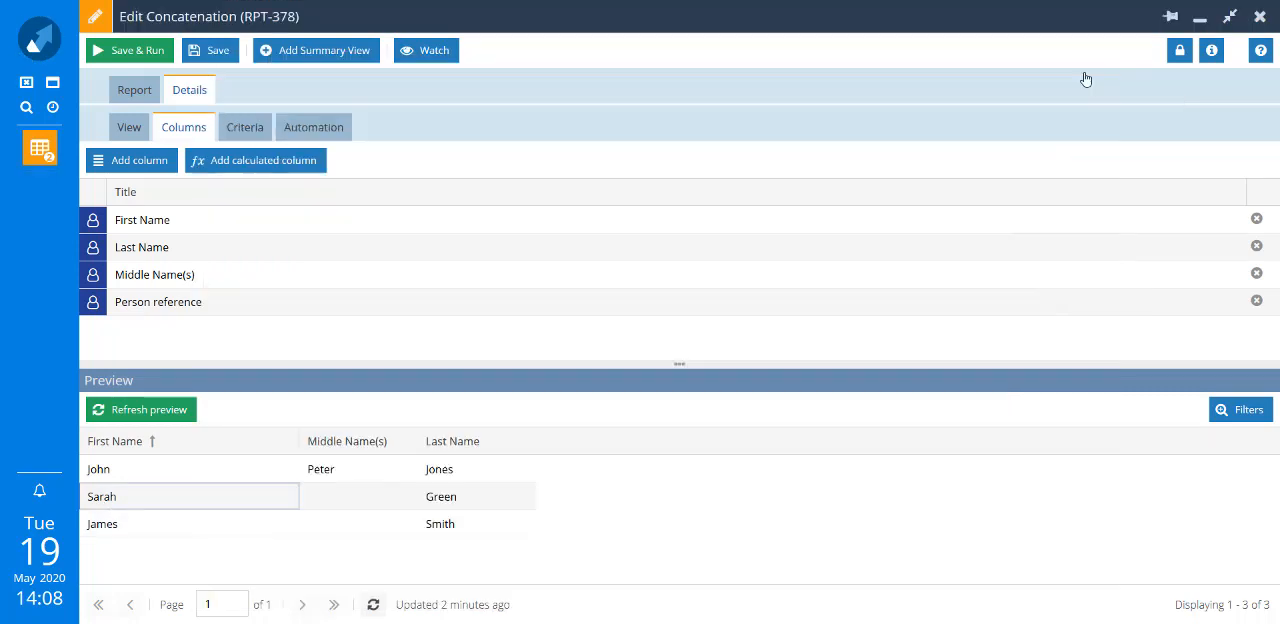
pyautogui.click(108, 535)
pyautogui.doubleClick(108, 535)
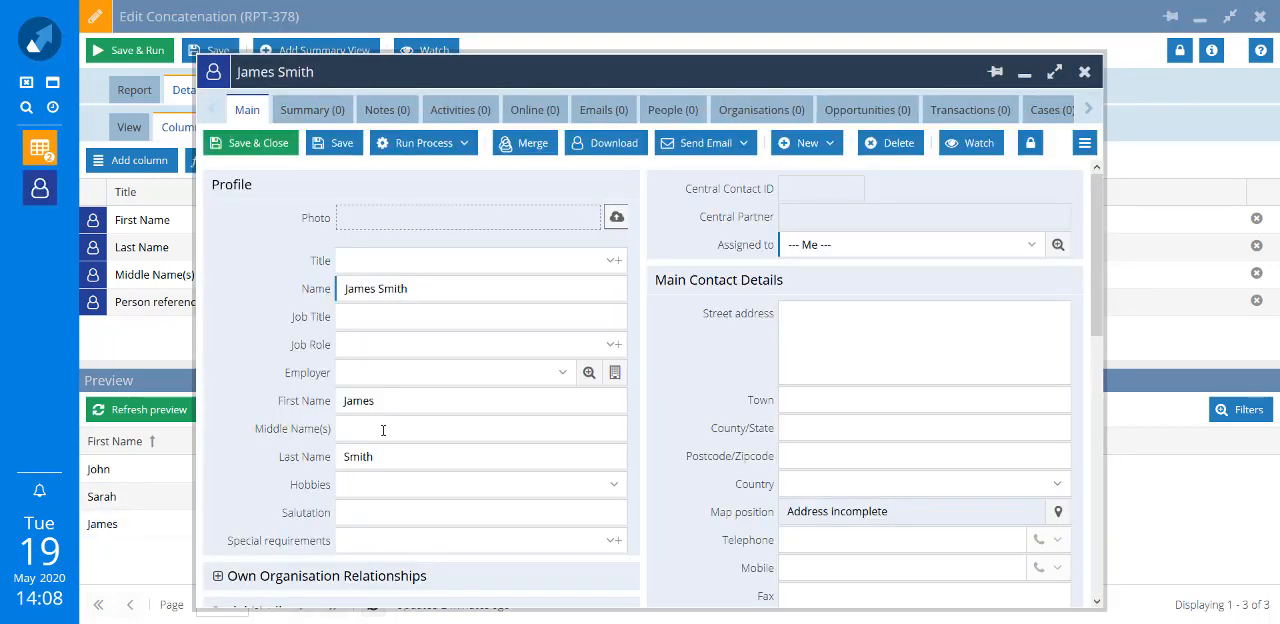
pyautogui.click(1084, 71)
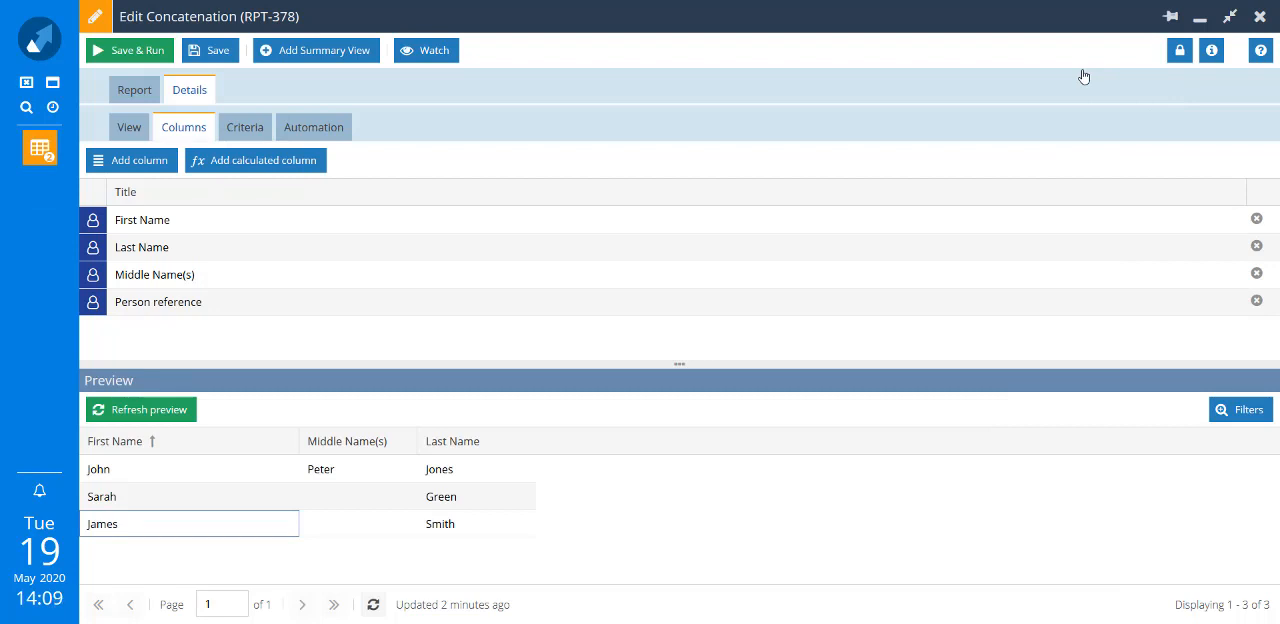
# - Start a new calculated column for the report and title it "Full Name"
pyautogui.click(291, 168)
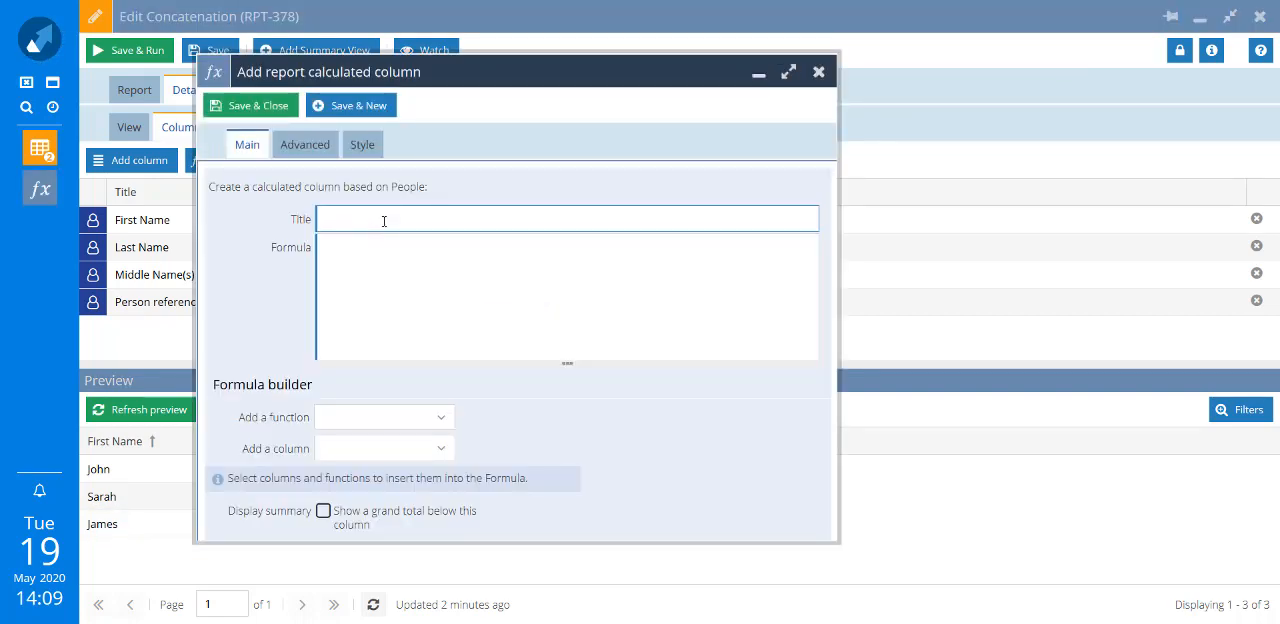
pyautogui.write('Full Name')
pyautogui.press('Tab')
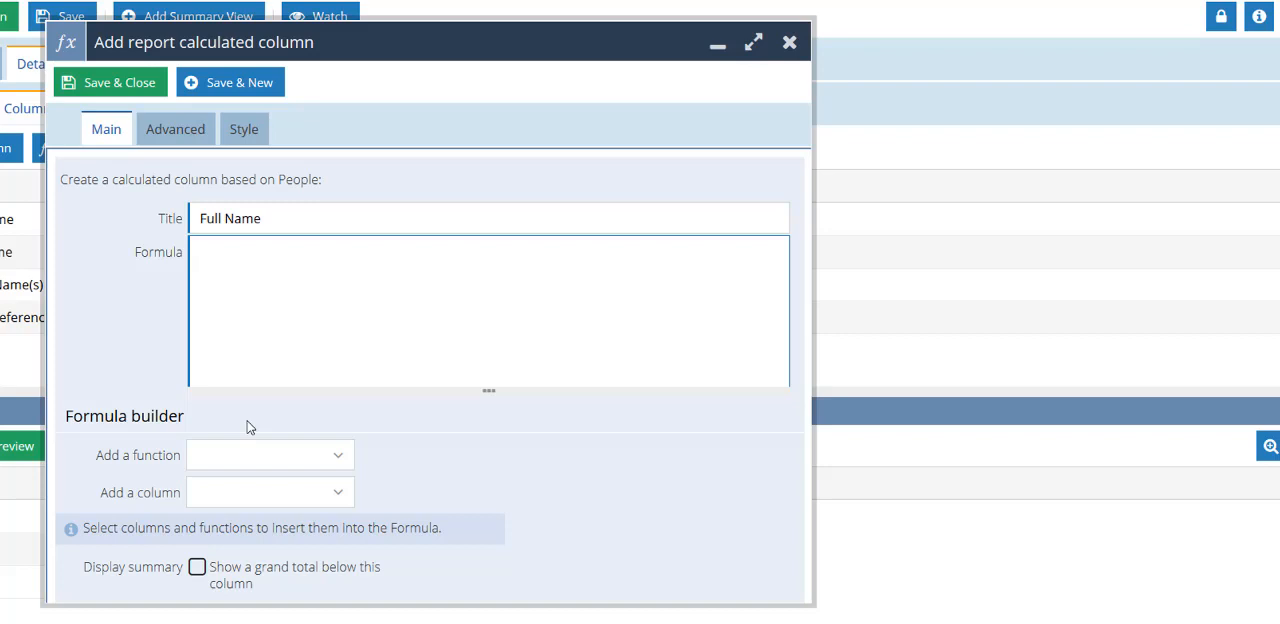
# - Insert the CONCAT function from the concatenation string functions into the Full Name column's formula
pyautogui.click(340, 454)
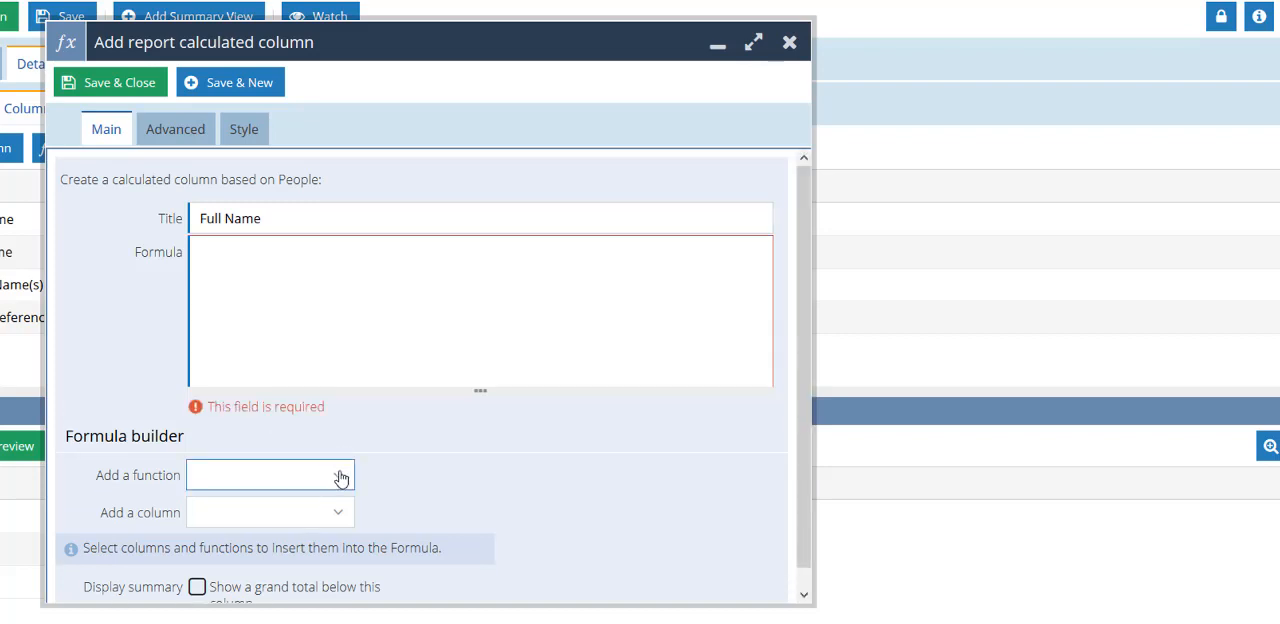
pyautogui.click(341, 476)
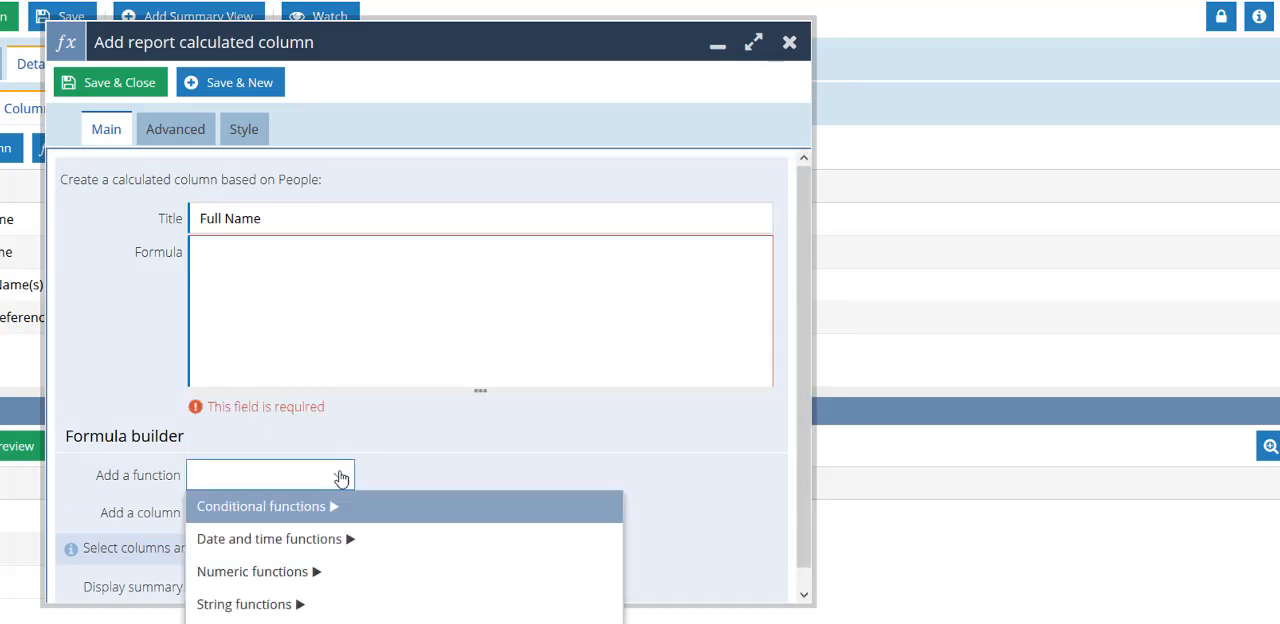
pyautogui.click(293, 605)
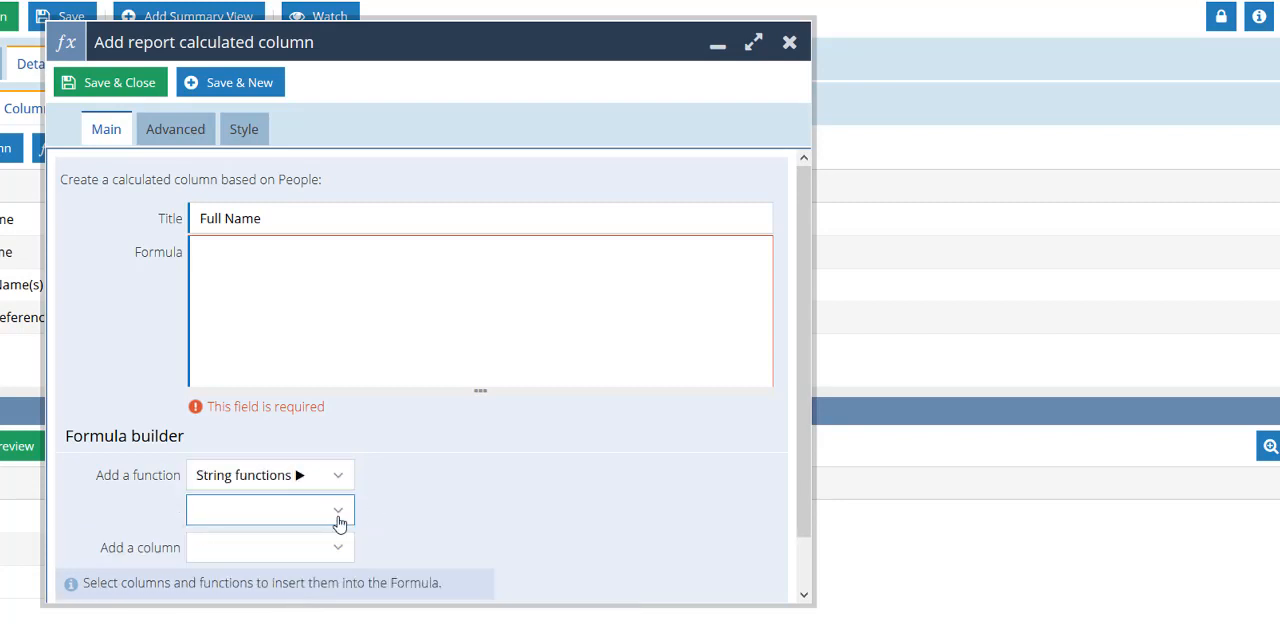
pyautogui.click(338, 515)
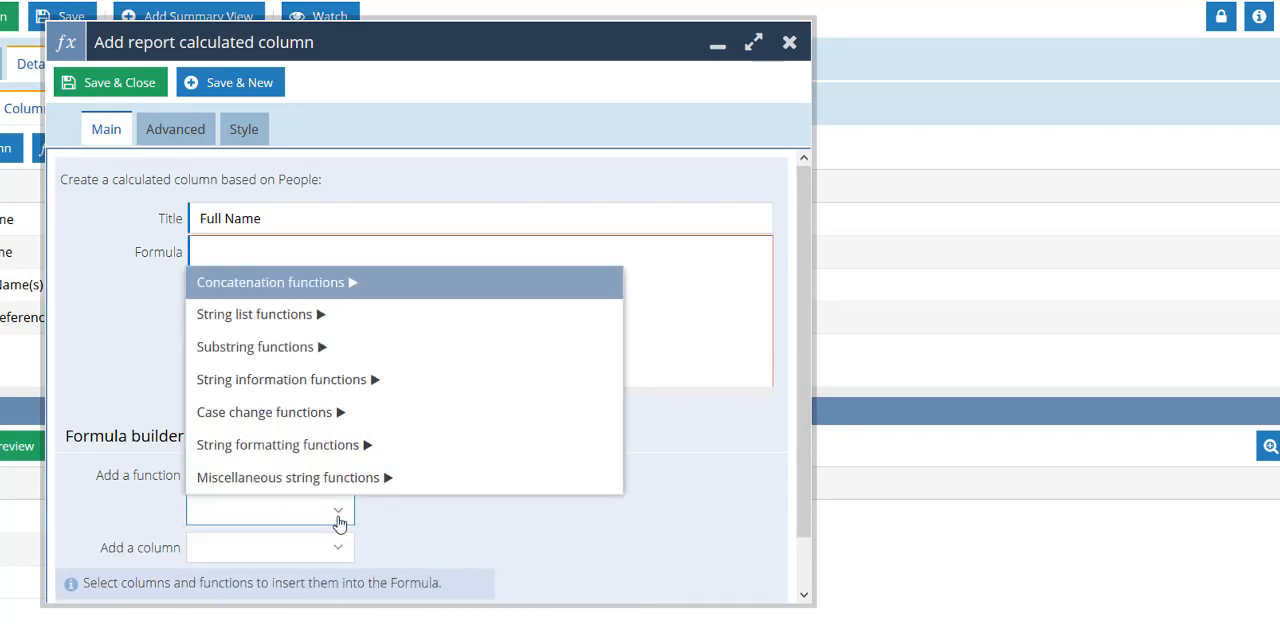
pyautogui.click(331, 290)
pyautogui.click(340, 545)
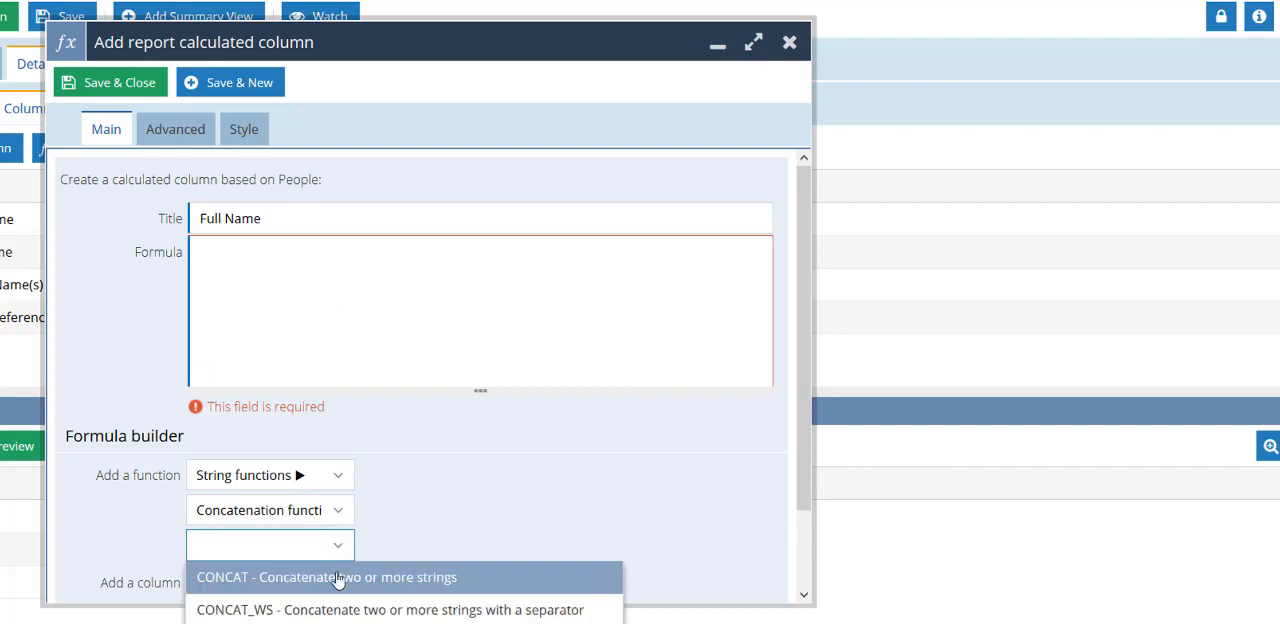
pyautogui.click(338, 578)
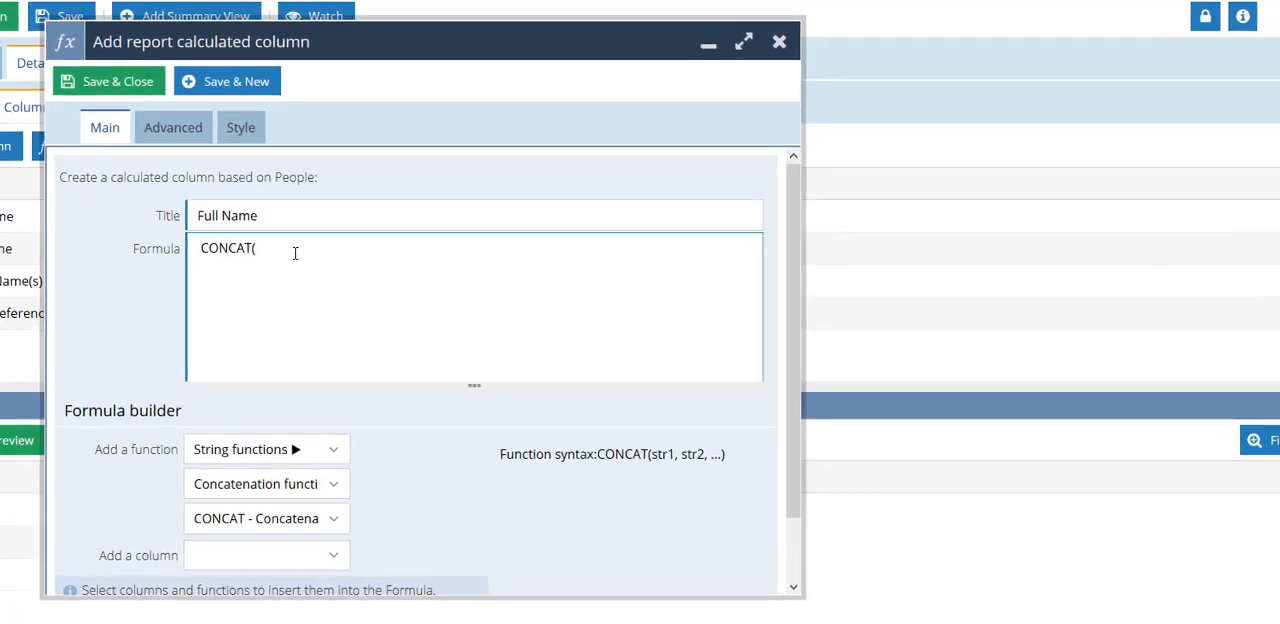
# - Add the First Name column to the CONCAT formula, followed by a quoted space ' ' and separating commas
pyautogui.click(223, 519)
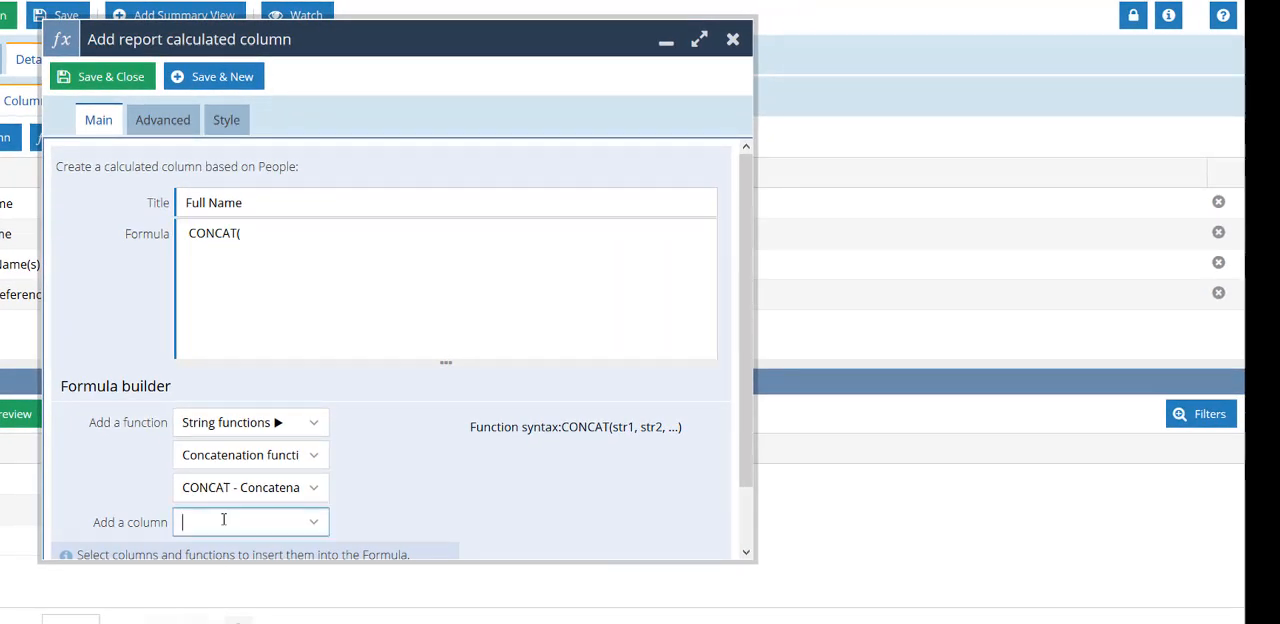
pyautogui.write('firs')
pyautogui.click(205, 581)
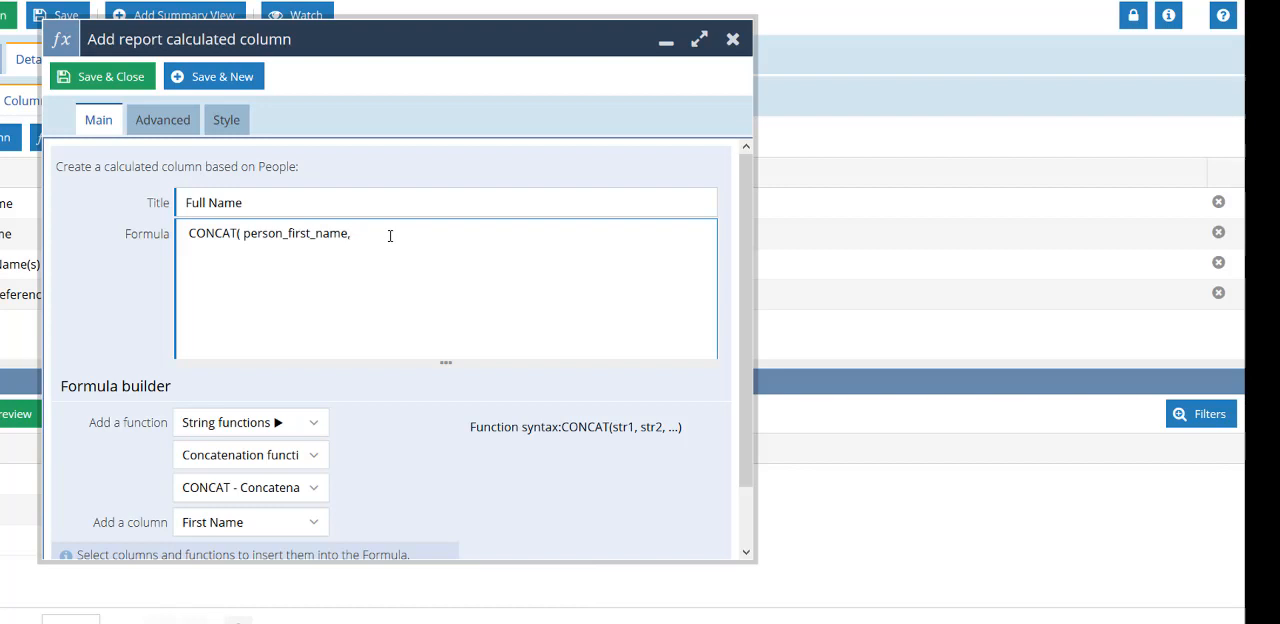
pyautogui.write(", ' ',")
# - Append the Middle Name(s) column to the CONCAT formula, followed by another quoted space ' ' and separating commas
pyautogui.click(268, 521)
pyautogui.write('midd')
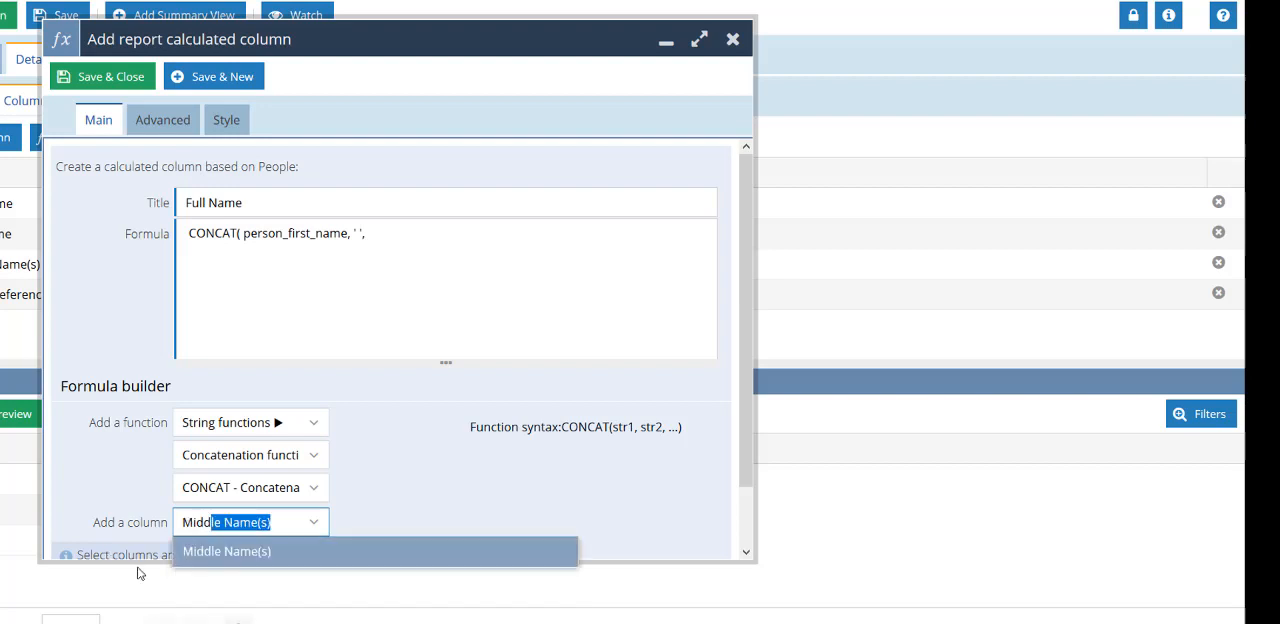
pyautogui.click(200, 552)
pyautogui.click(538, 238)
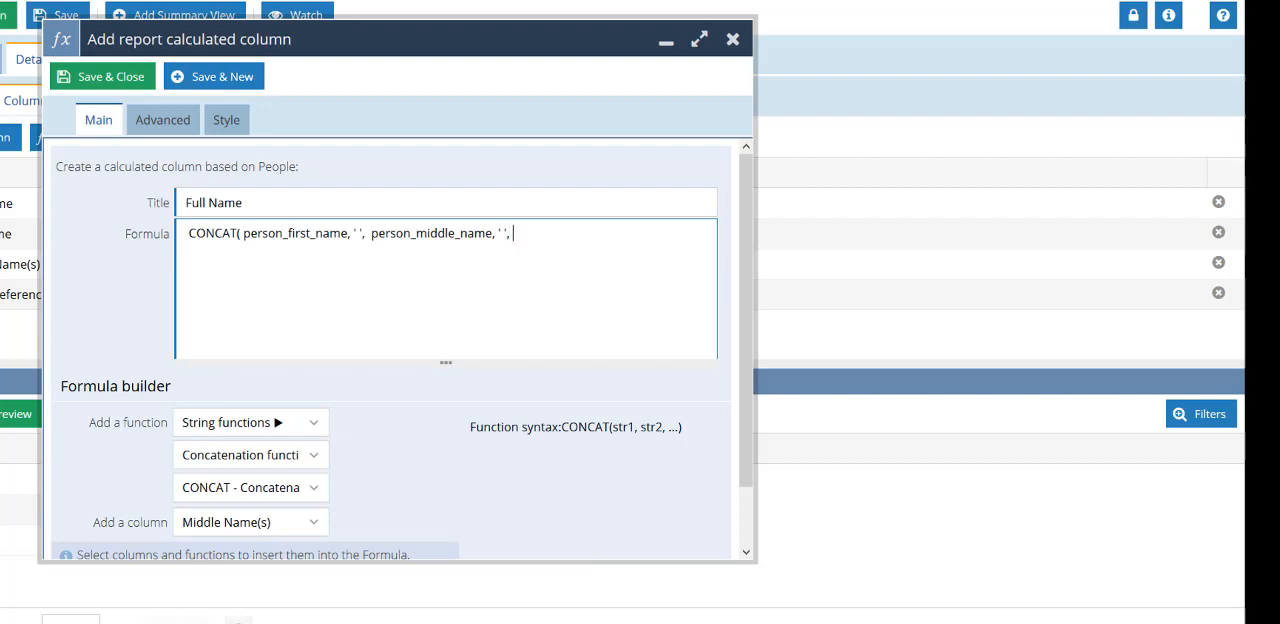
# - Append the Last Name column to the CONCAT formula and end it with a closing parenthesis
pyautogui.click(291, 527)
pyautogui.hotkey('ctrl', 'a')
pyautogui.press('BackSpace')
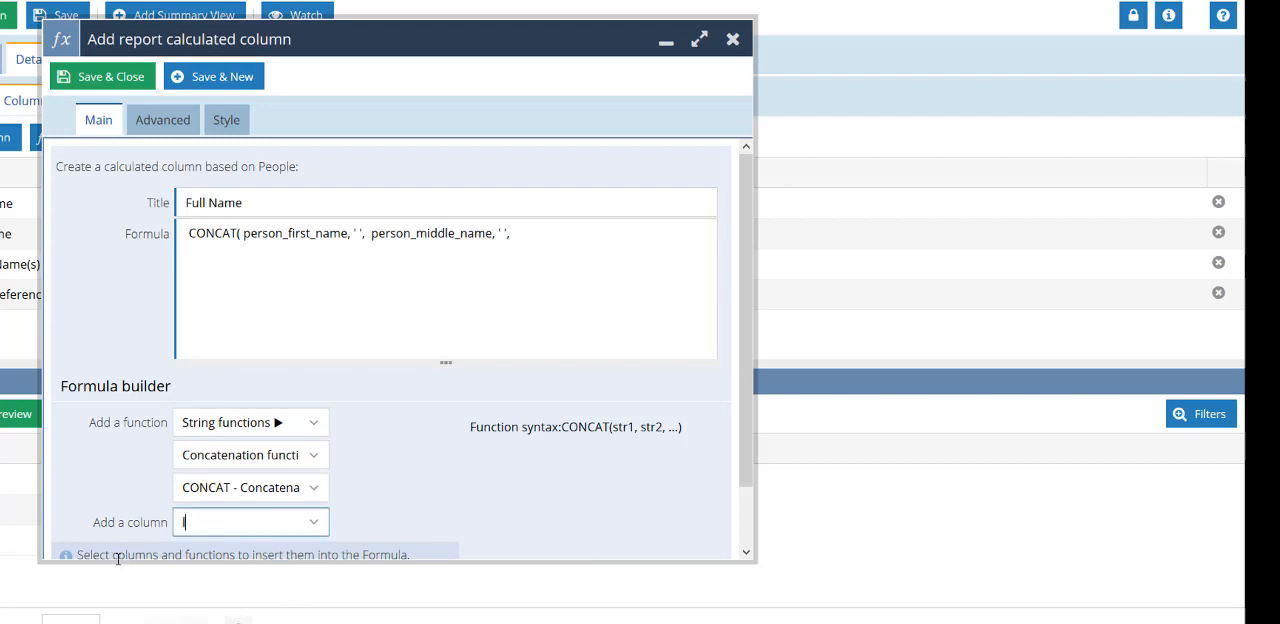
pyautogui.write('las')
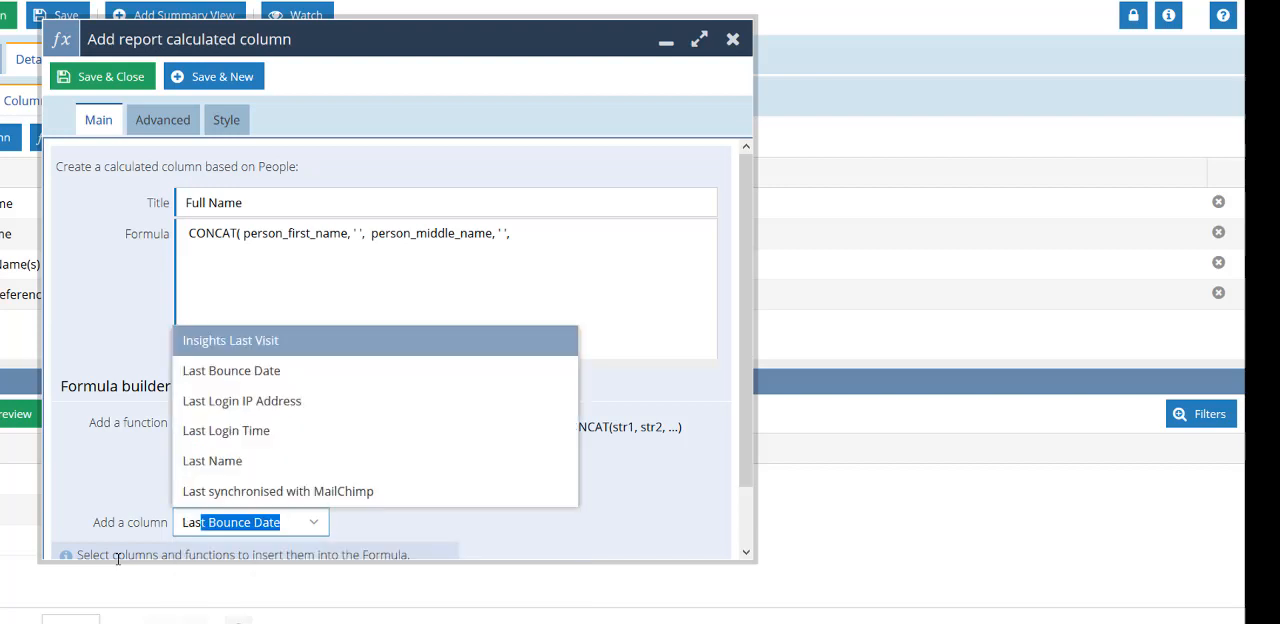
pyautogui.click(185, 470)
pyautogui.click(644, 232)
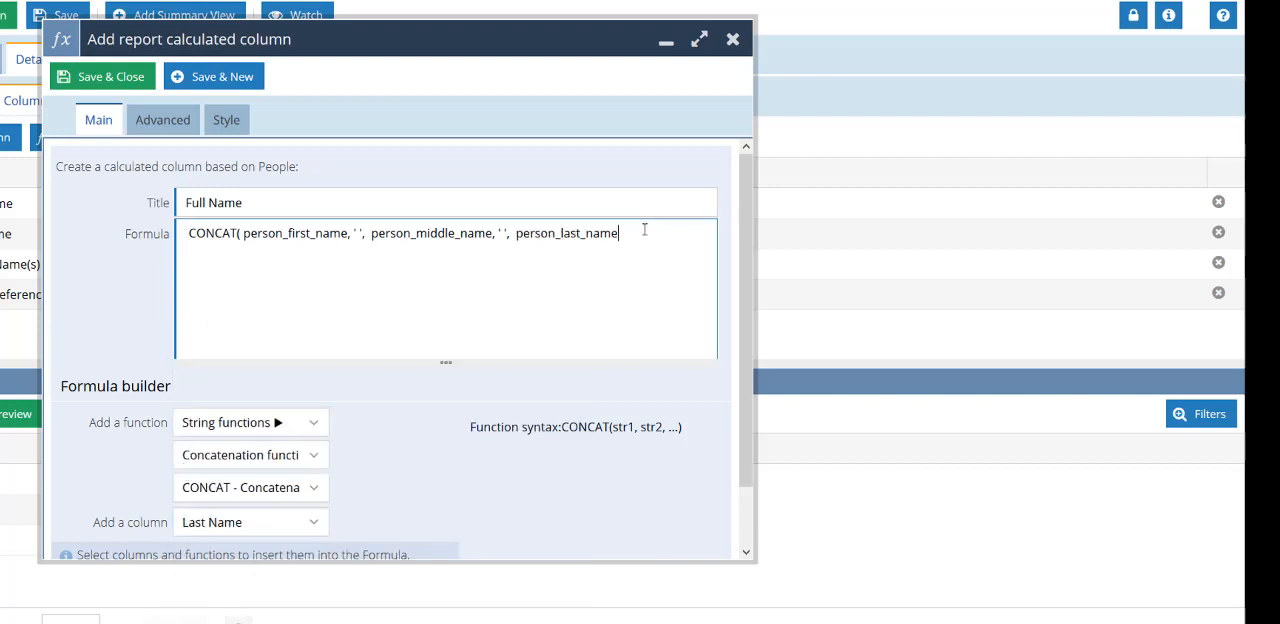
pyautogui.write(')')
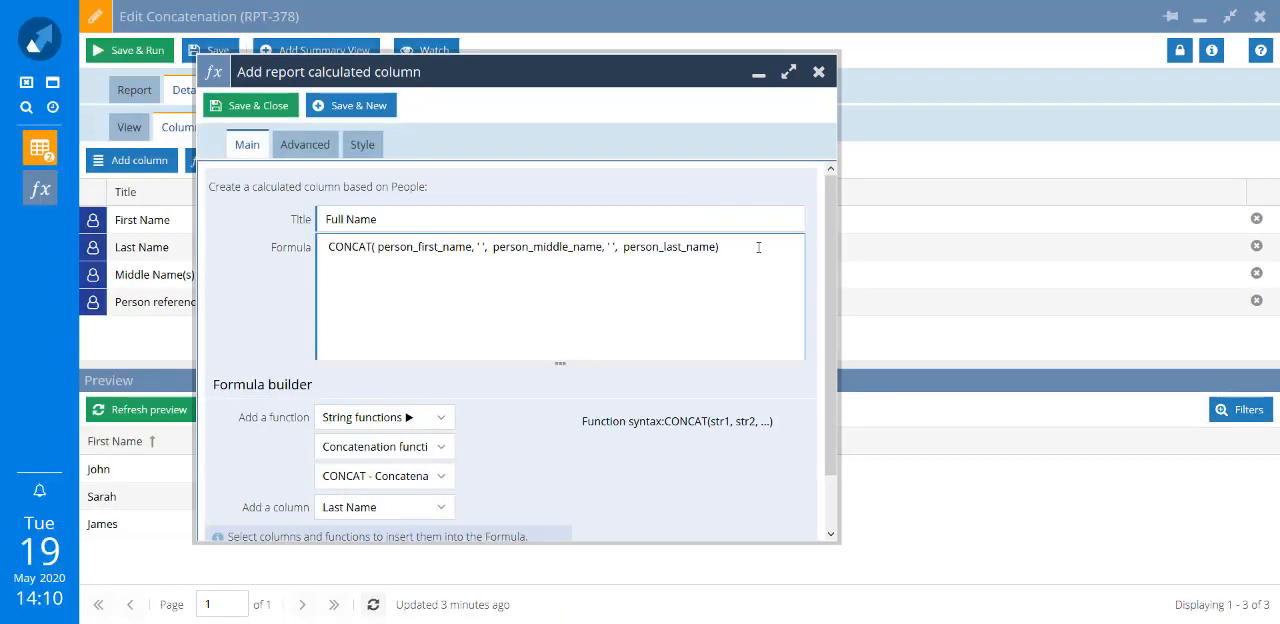
# - Save the Full Name column and refresh the preview, placing Middle Name(s) between First Name and Last Name
pyautogui.click(119, 79)
pyautogui.click(163, 409)
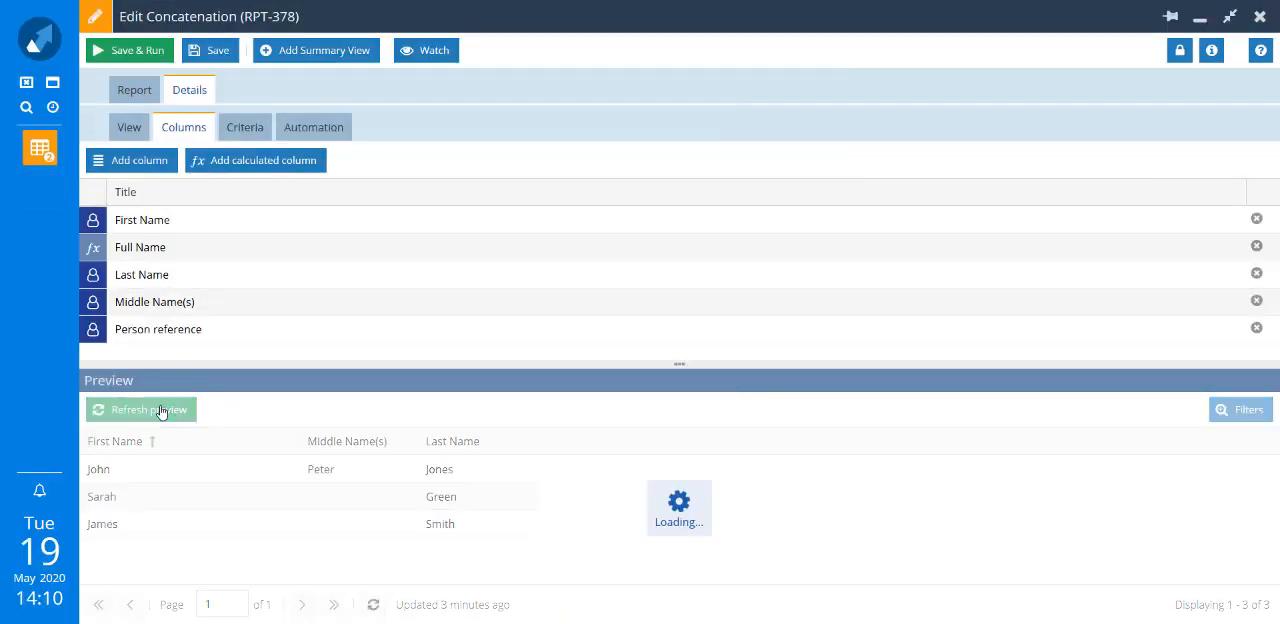
pyautogui.moveTo(923, 441); pyautogui.dragTo(266, 509)
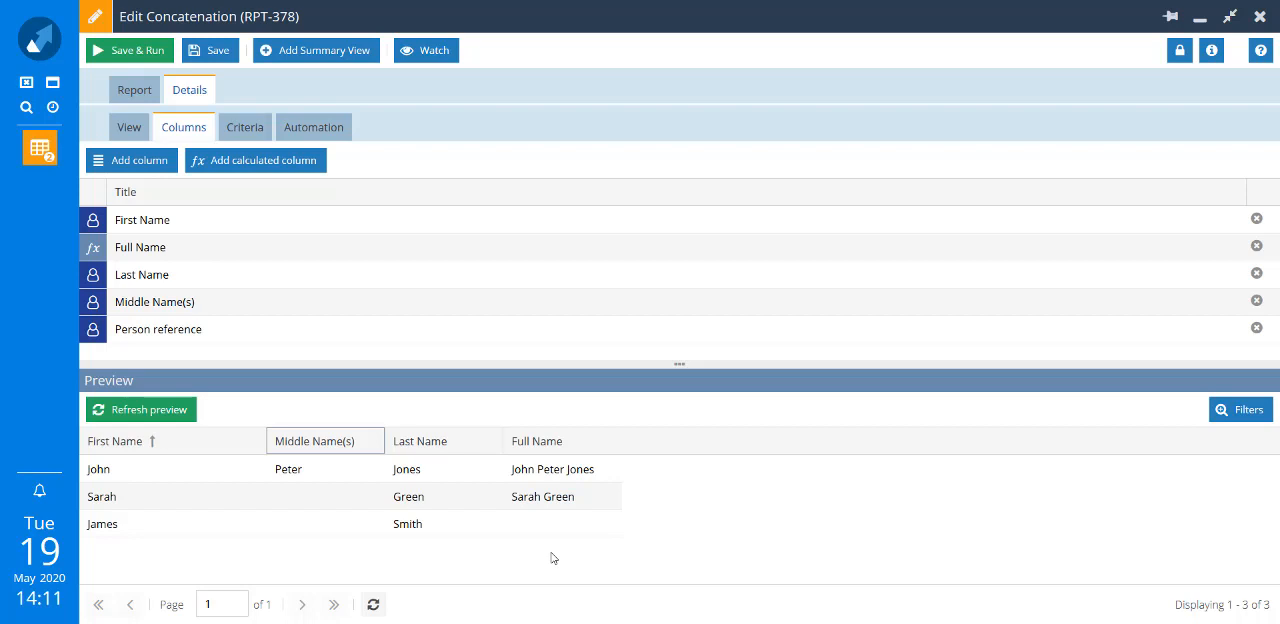
# - Start another calculated column for the report and title it "Full Name 2"
pyautogui.click(283, 160)
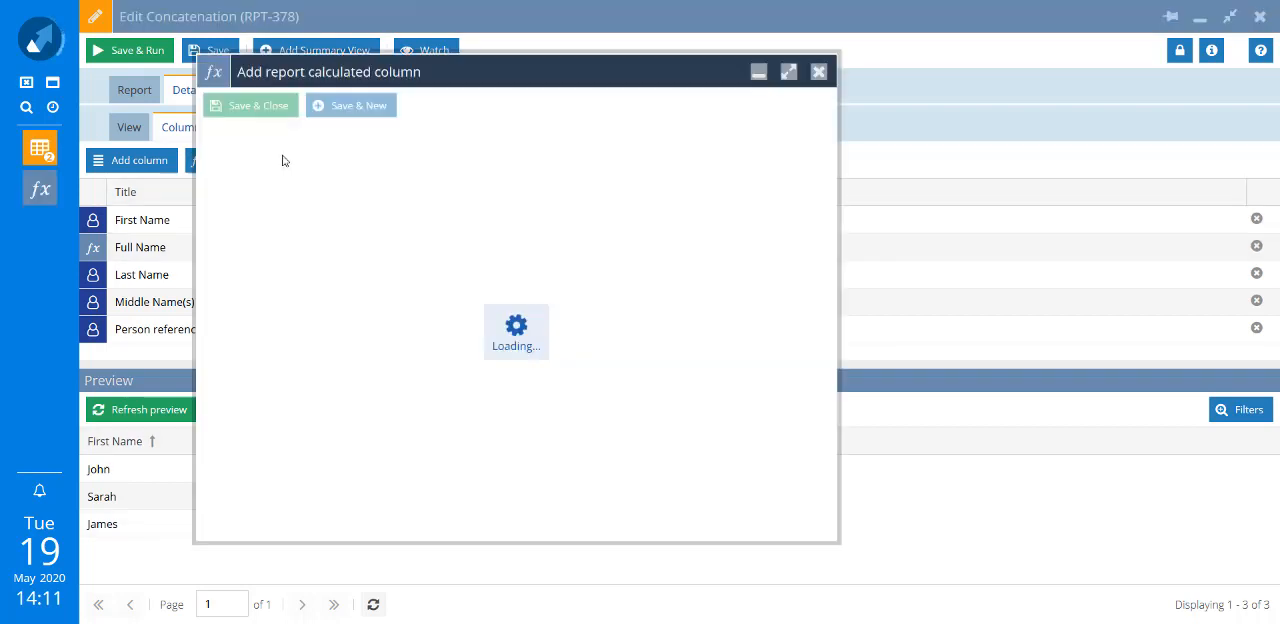
pyautogui.write('Full Name 2')
pyautogui.click(383, 277)
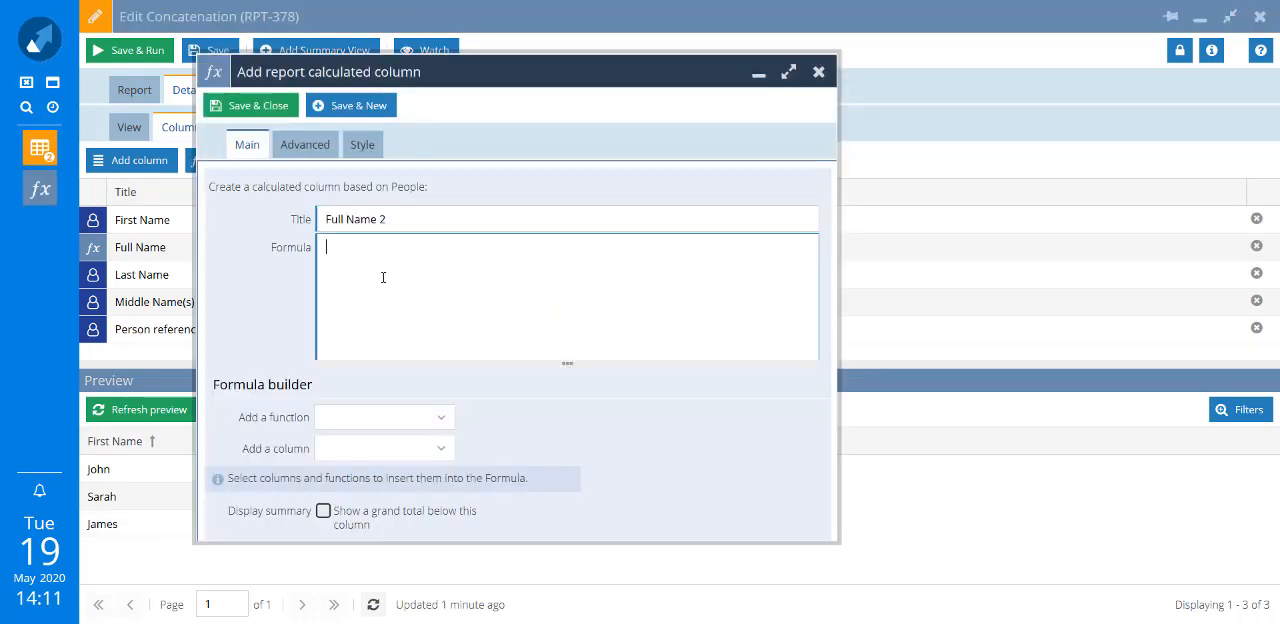
# - Insert the CONCAT_WS function from the concatenation string functions into the Full Name 2 column's formula
pyautogui.click(440, 418)
pyautogui.click(443, 438)
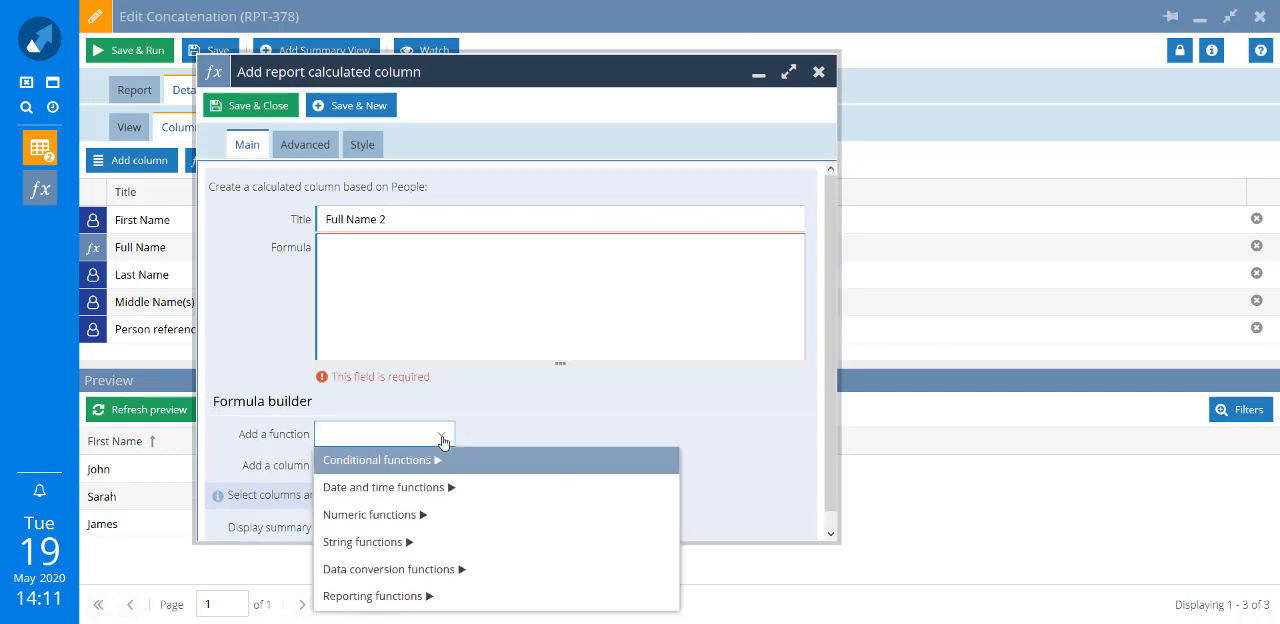
pyautogui.click(409, 543)
pyautogui.click(440, 467)
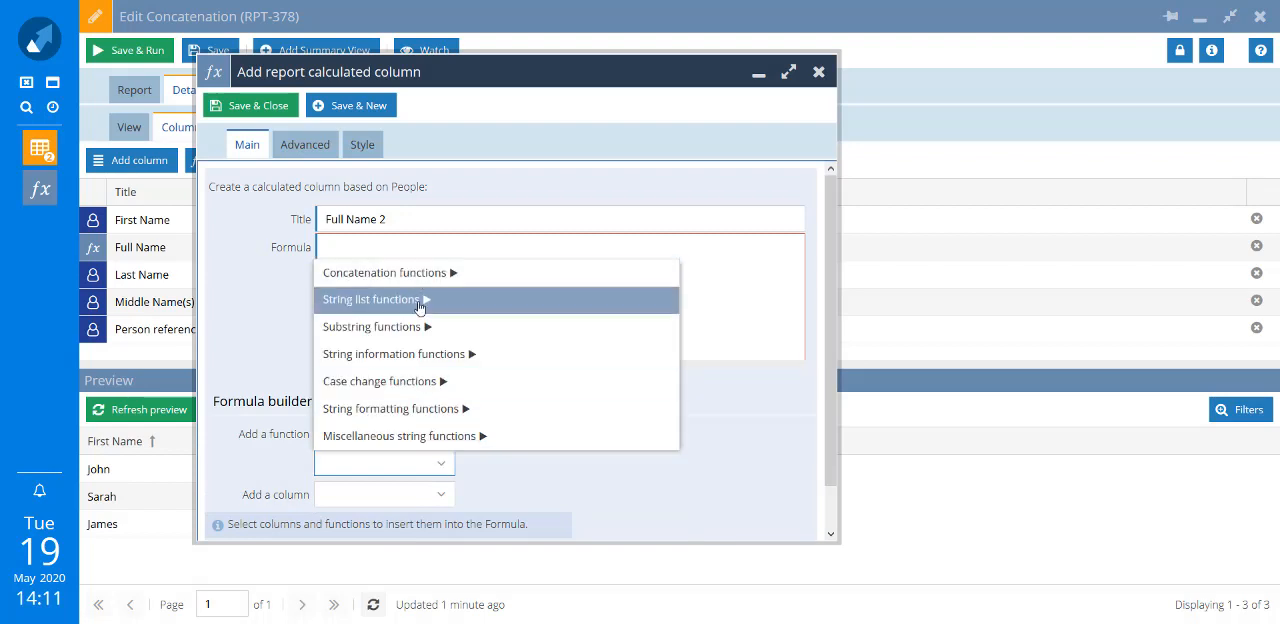
pyautogui.click(400, 272)
pyautogui.click(442, 492)
pyautogui.click(431, 548)
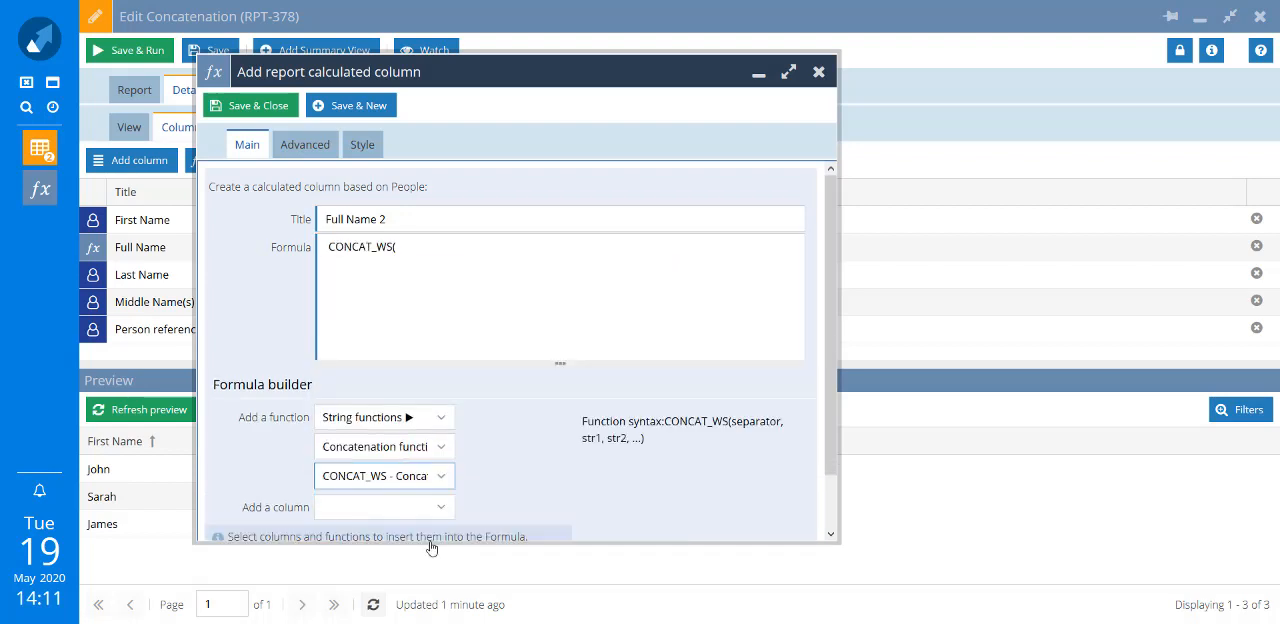
# - Give CONCAT_WS a quoted space ' ' as separator and the First Name column as its first string, each followed by a comma
pyautogui.click(436, 278)
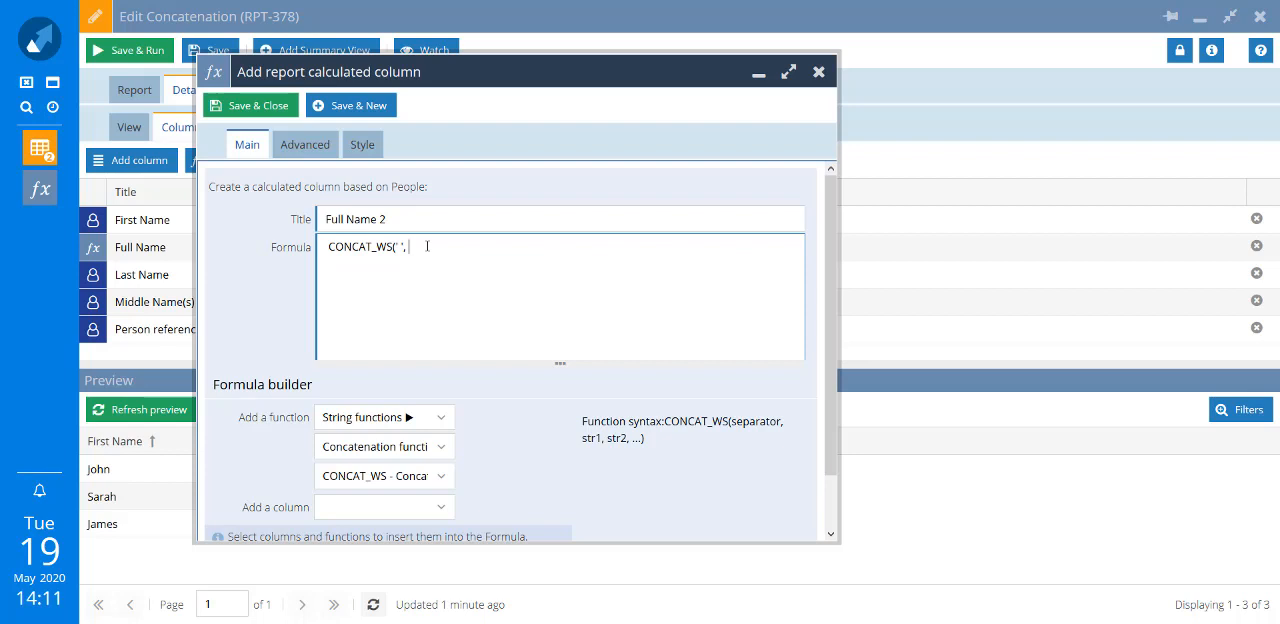
pyautogui.write(',')
pyautogui.click(344, 507)
pyautogui.write('First')
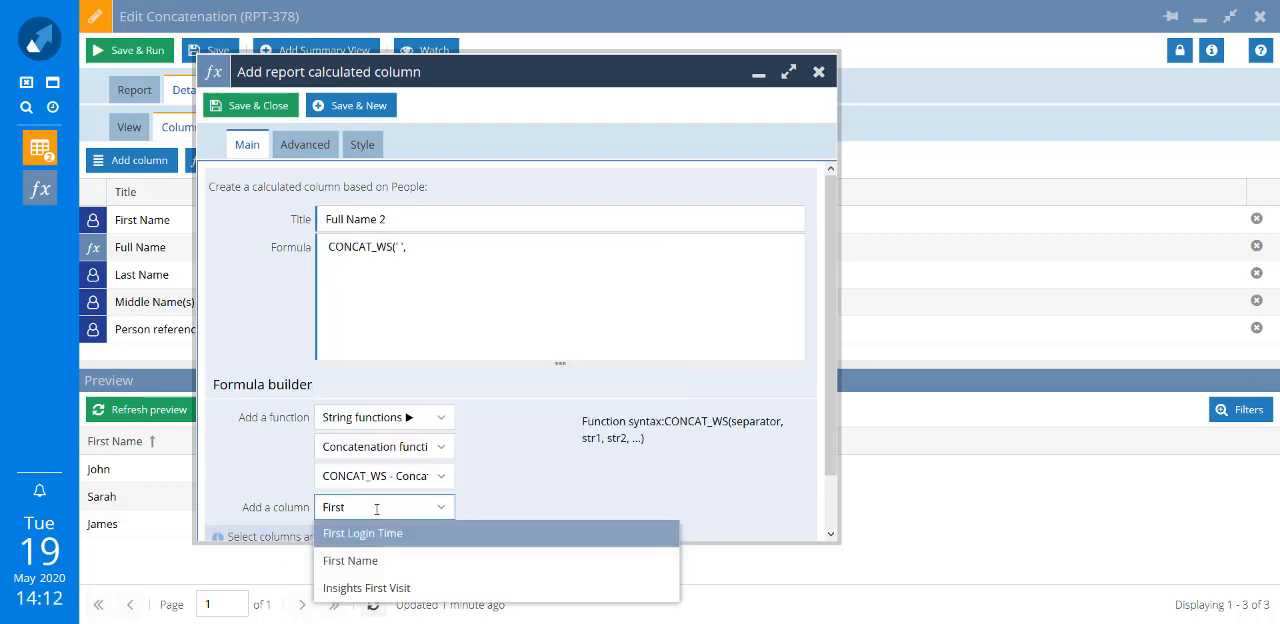
pyautogui.click(340, 561)
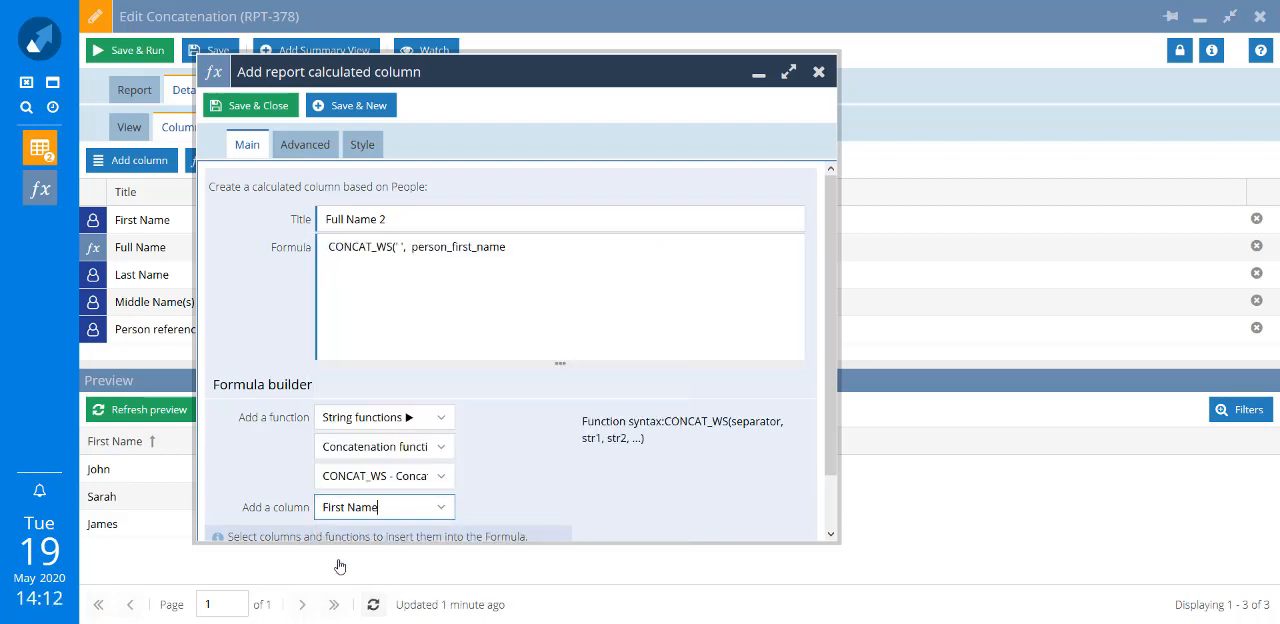
pyautogui.click(537, 248)
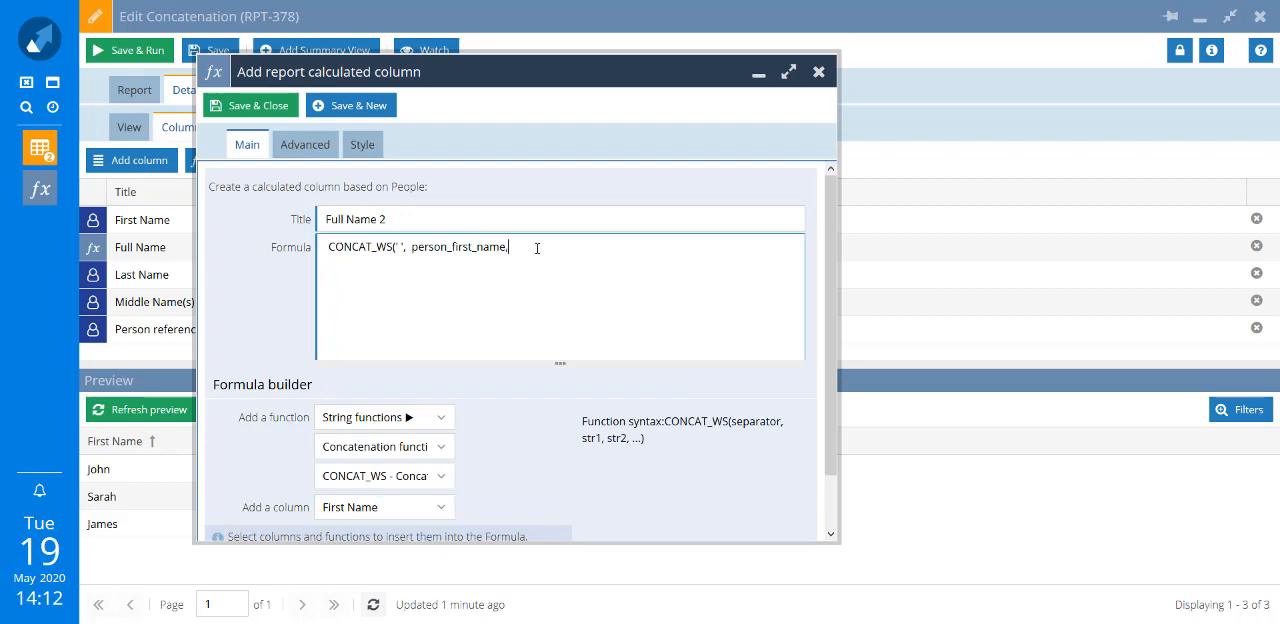
# - Append the Middle Name(s) and Last Name columns to the CONCAT_WS formula, separated by a comma, and close the parenthesis
pyautogui.click(236, 515)
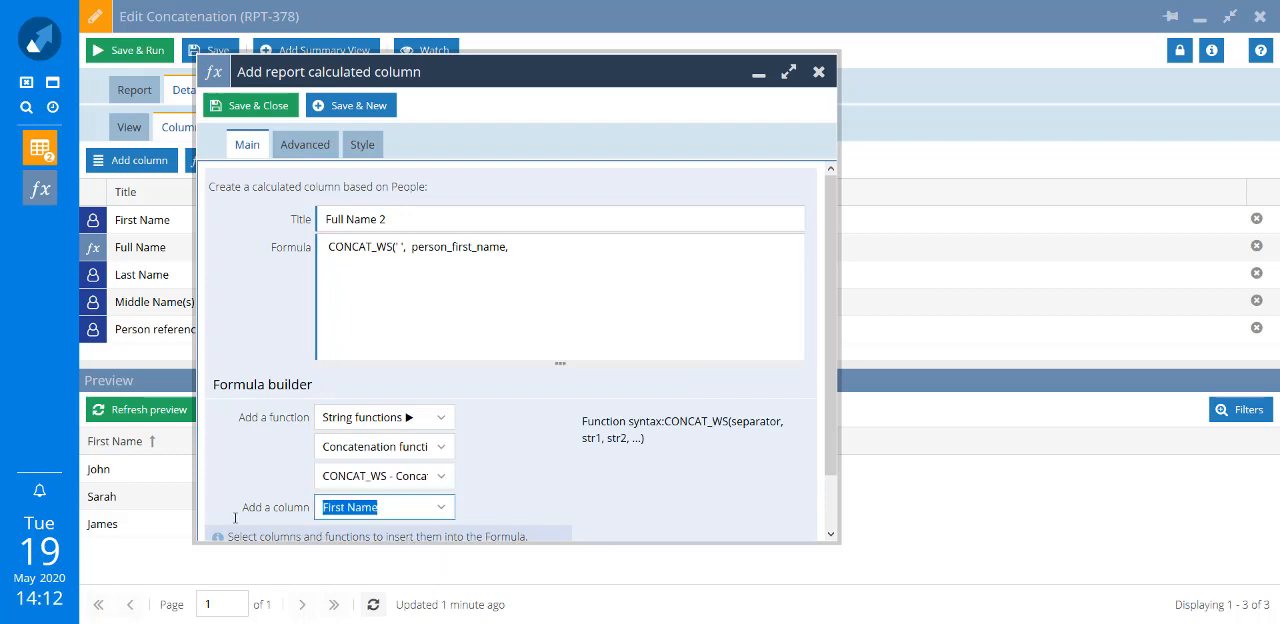
pyautogui.write('Middle')
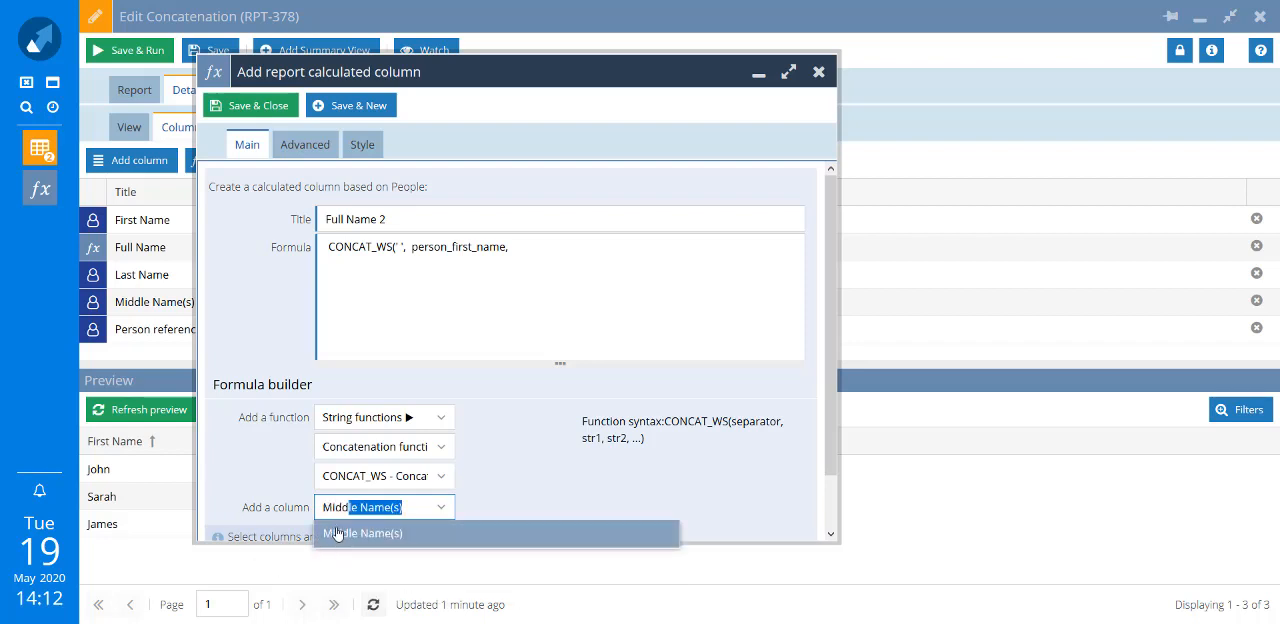
pyautogui.click(330, 533)
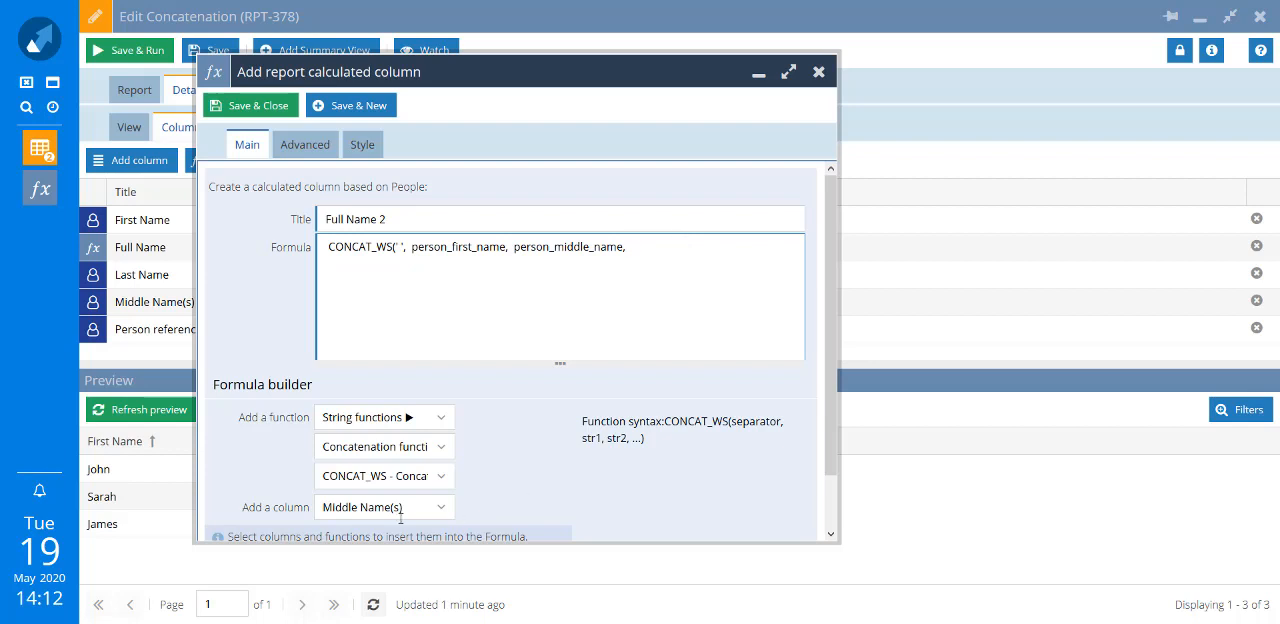
pyautogui.click(260, 513)
pyautogui.write('Last Bounce Date')
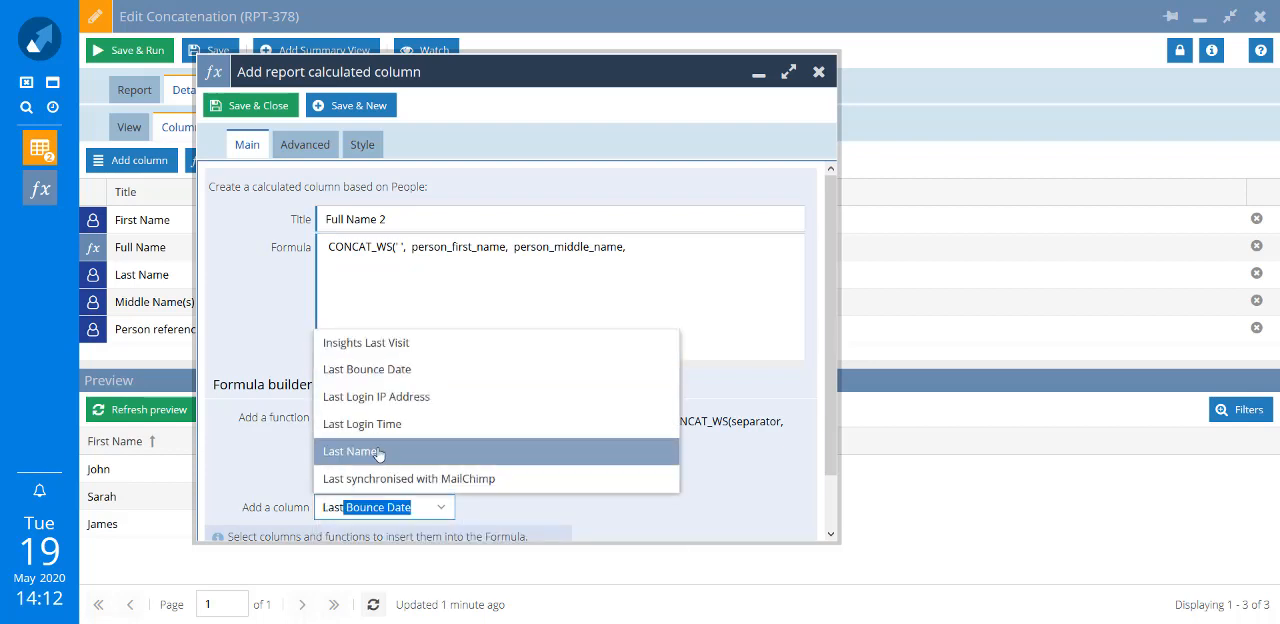
pyautogui.click(350, 451)
pyautogui.click(748, 247)
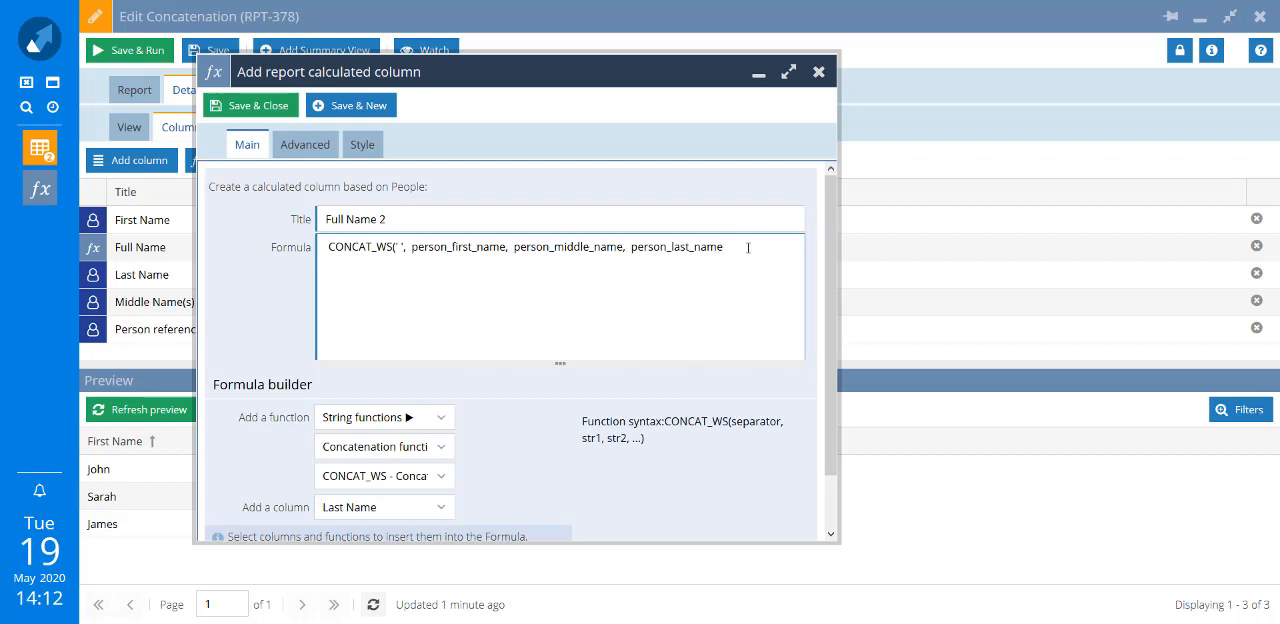
pyautogui.write(')')
# - Save the Full Name 2 column and refresh the preview, moving Middle Name(s) directly after First Name
pyautogui.click(250, 105)
pyautogui.click(143, 410)
pyautogui.moveTo(806, 441); pyautogui.dragTo(283, 441)
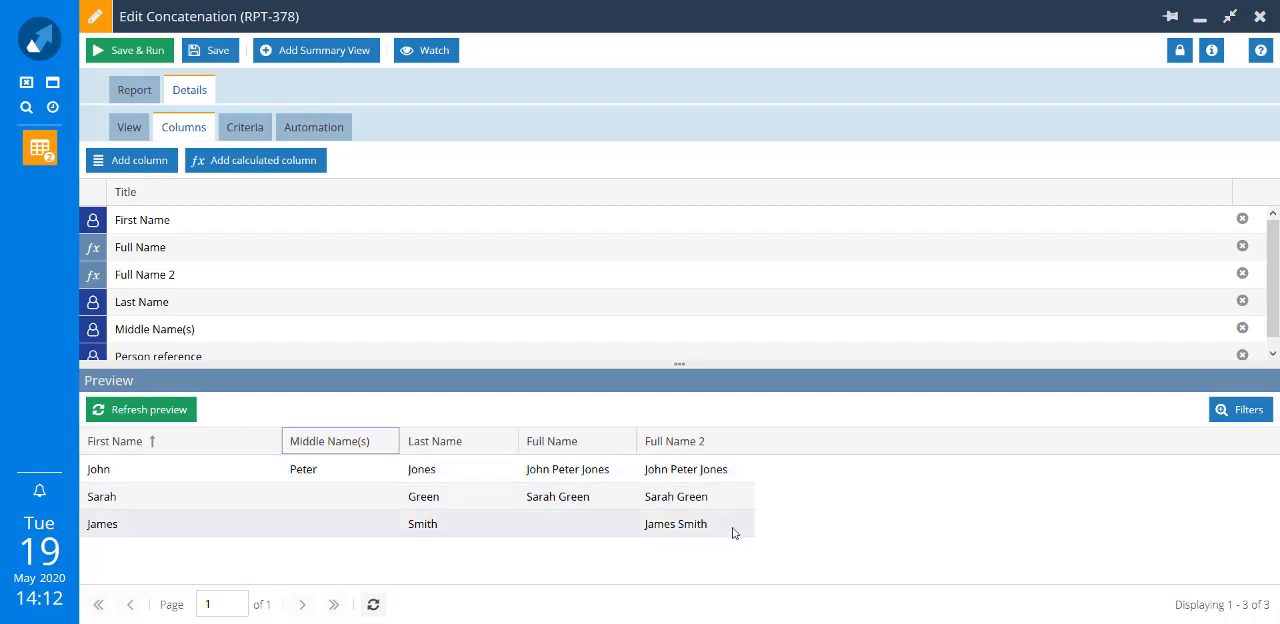
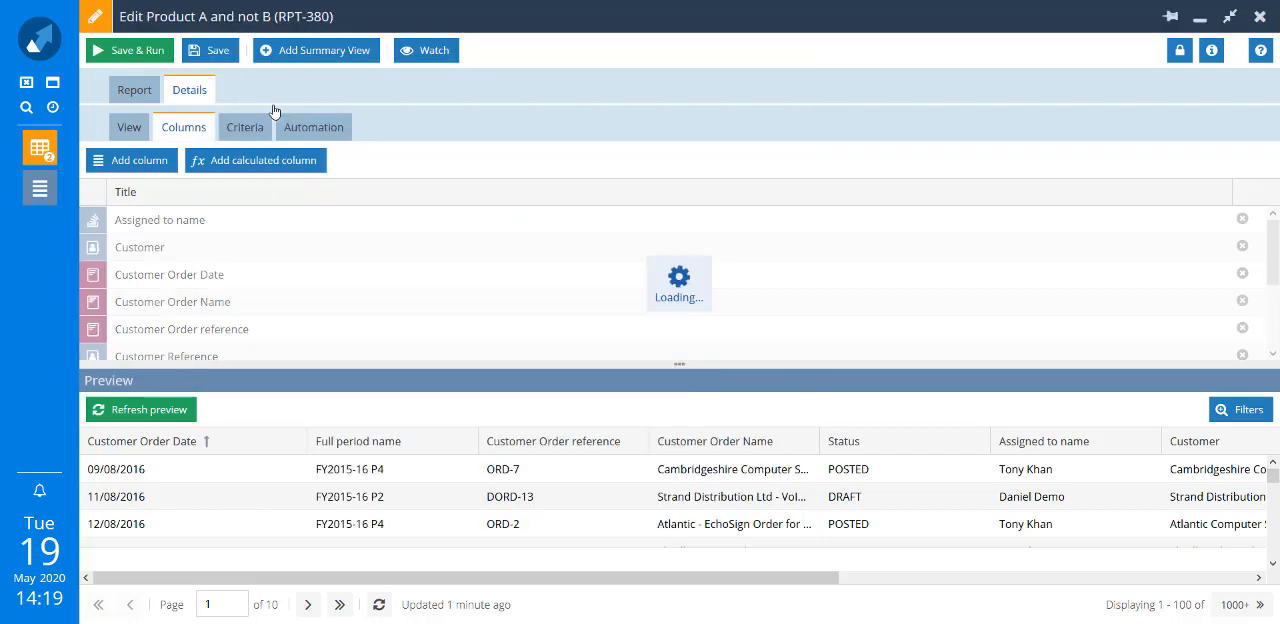
# - Refresh the Details view's preview and examine its columns through to Product
pyautogui.click(130, 413)
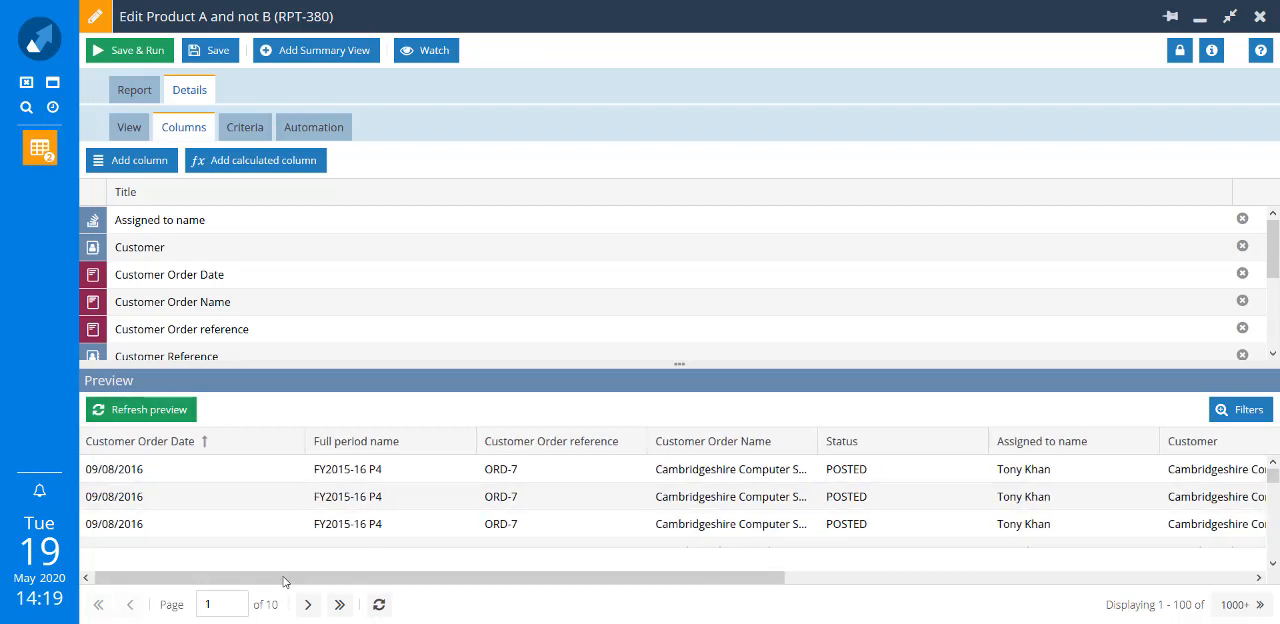
pyautogui.moveTo(285, 582); pyautogui.dragTo(390, 572)
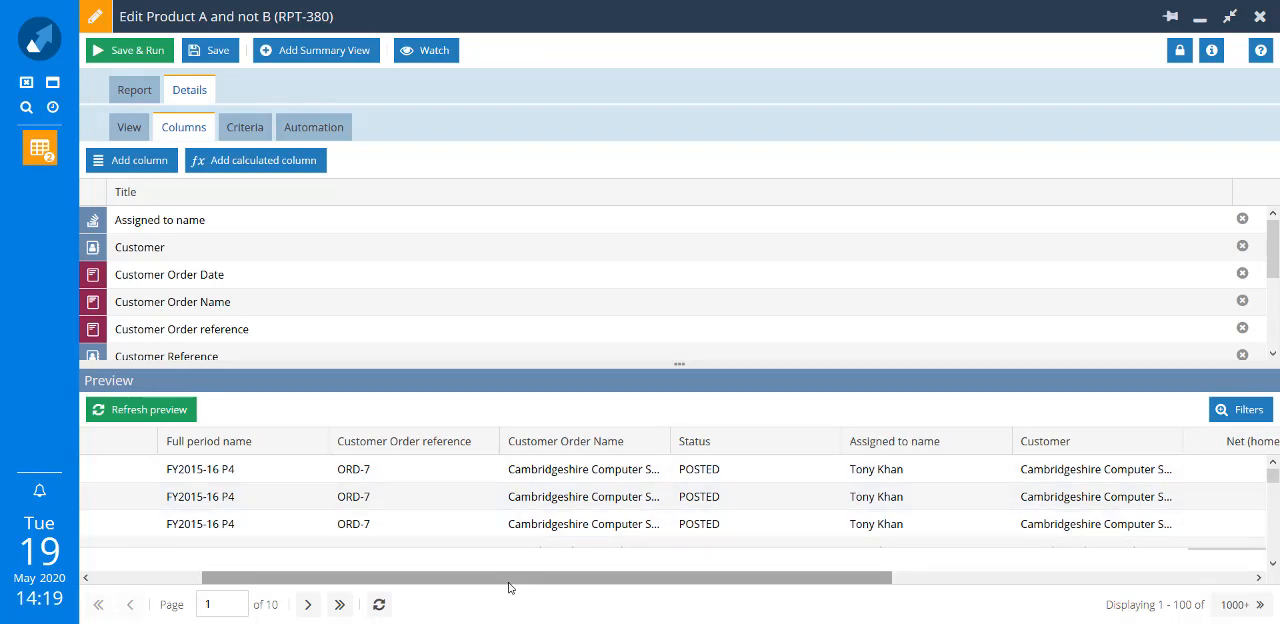
pyautogui.moveTo(508, 577); pyautogui.dragTo(872, 541)
pyautogui.hscroll(2, 872, 541)
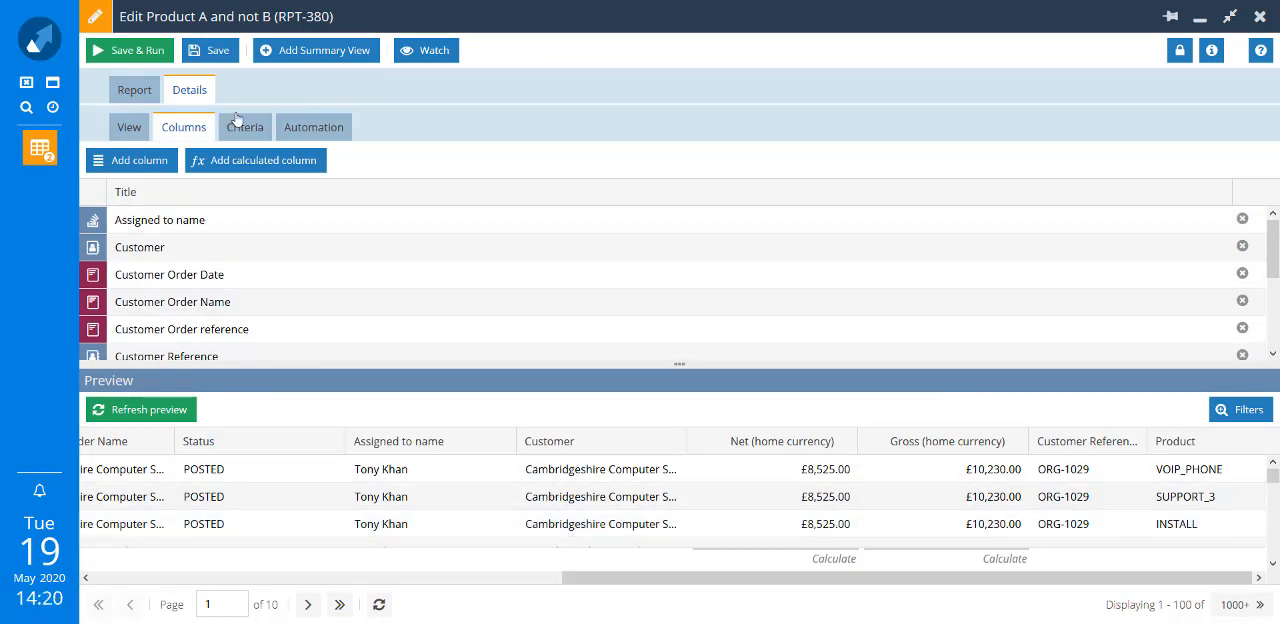
# - Add a summary view to the report and start a calculated column in it titled All Products
pyautogui.click(297, 52)
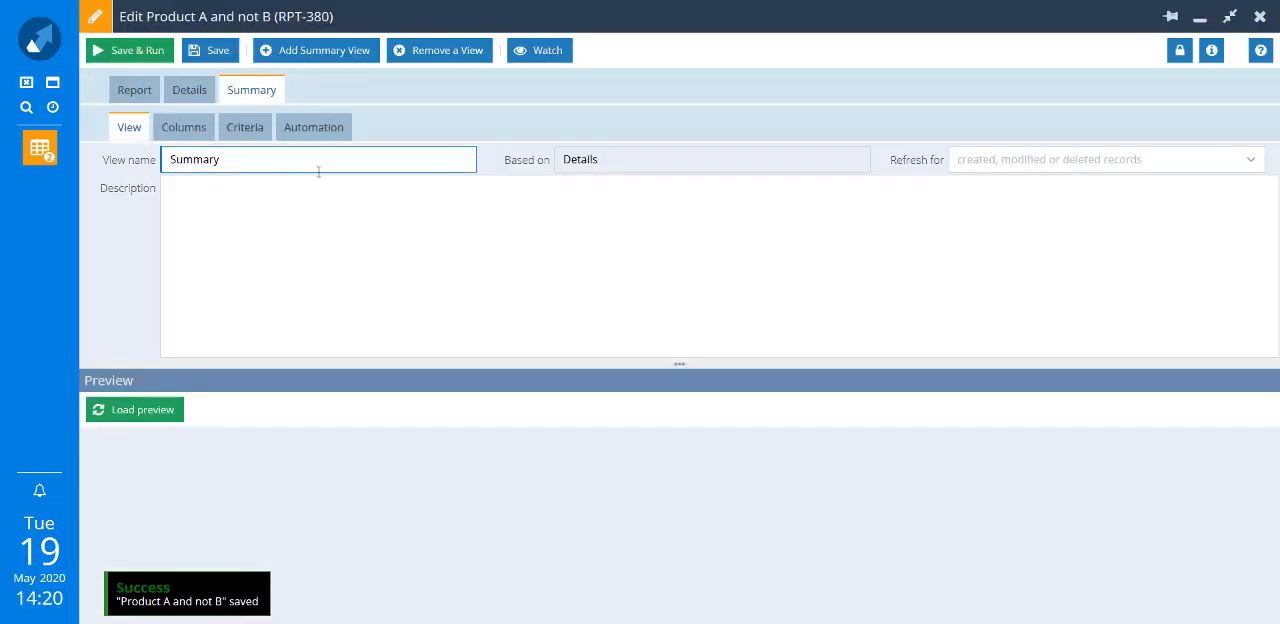
pyautogui.click(199, 129)
pyautogui.click(201, 164)
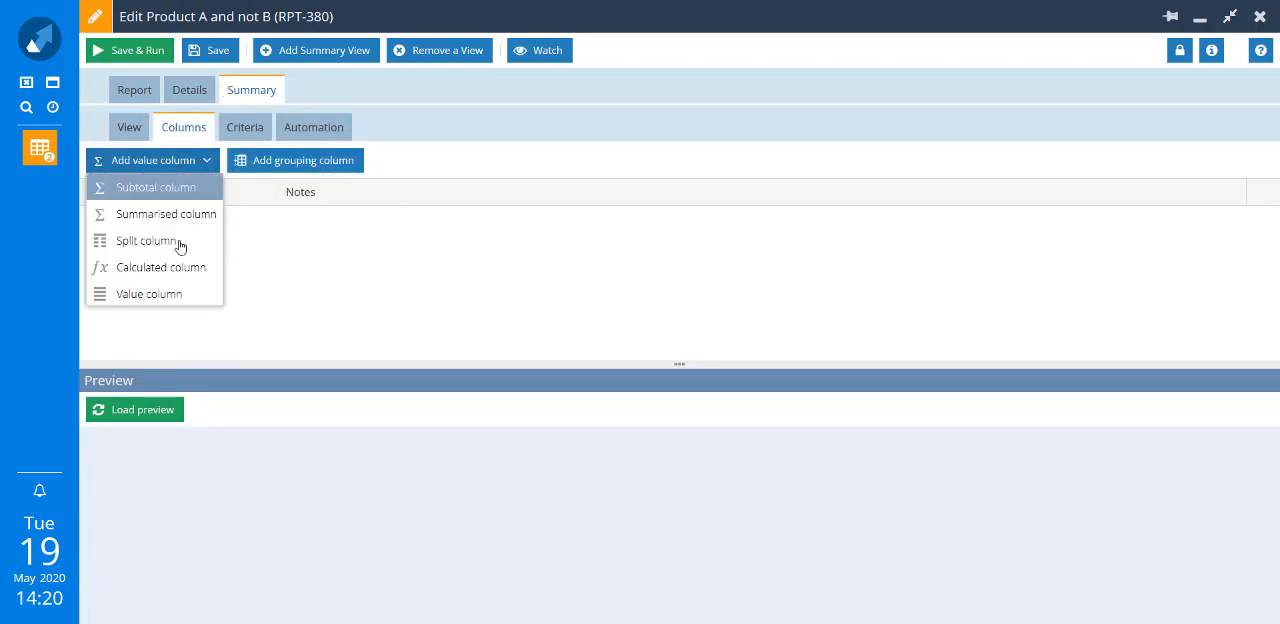
pyautogui.click(164, 274)
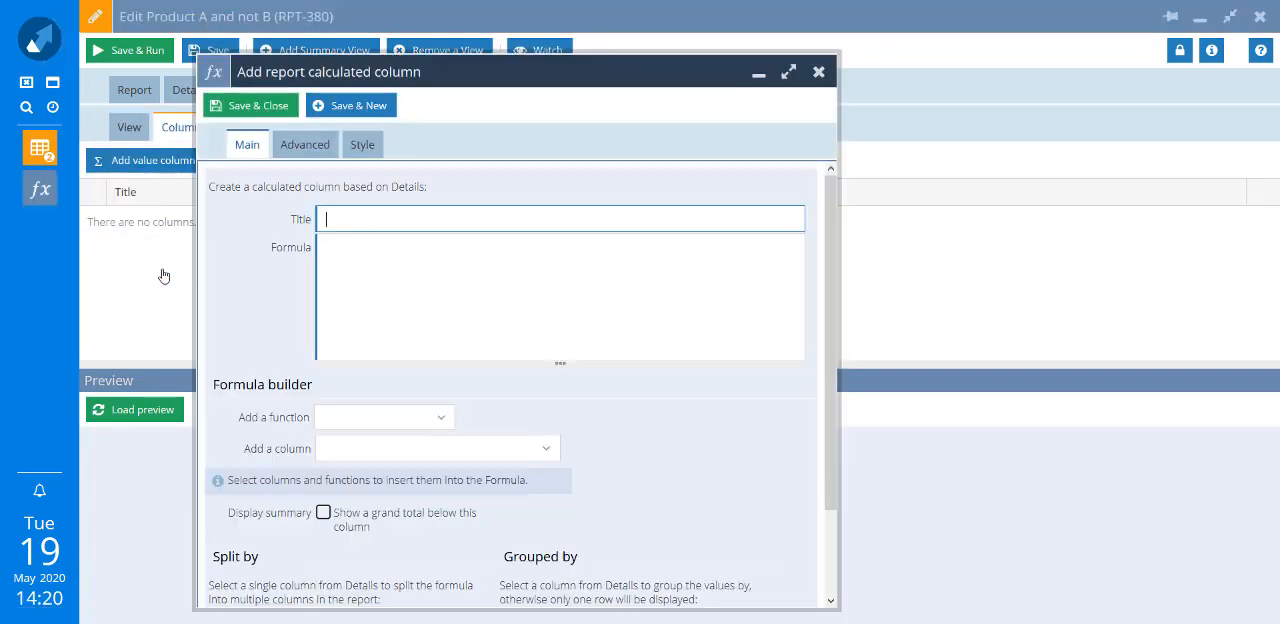
pyautogui.write('All Products')
# - Insert the GROUP_CONCAT function from the concatenation string functions into the All Products formula
pyautogui.click(393, 277)
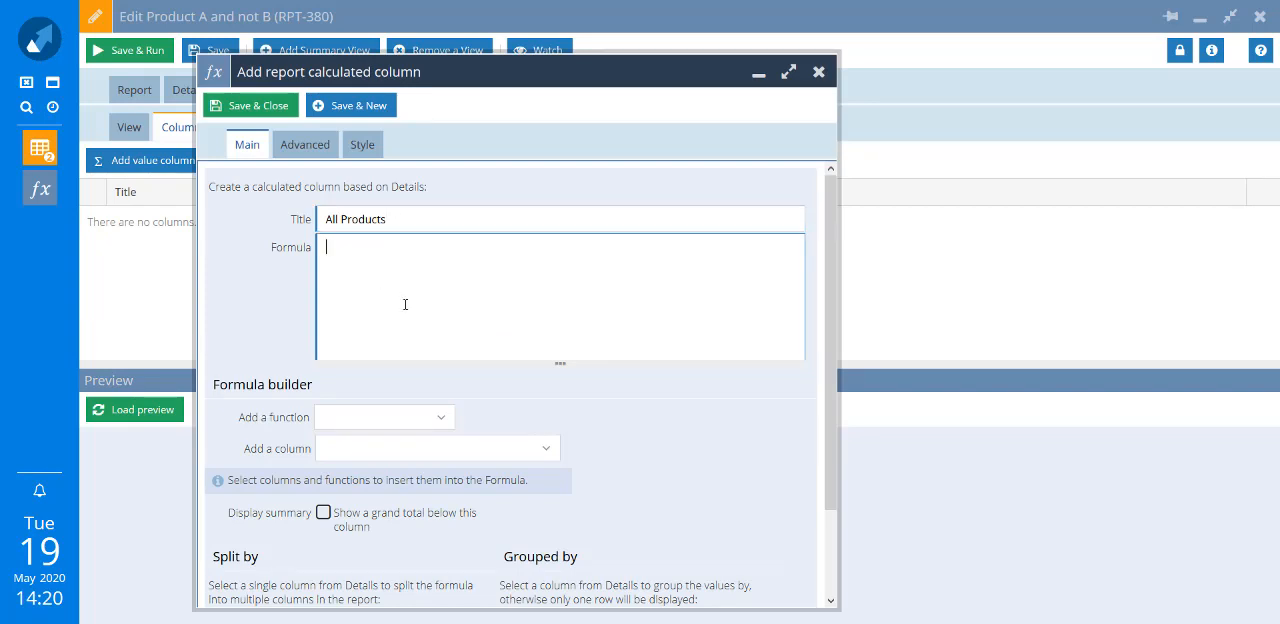
pyautogui.click(441, 417)
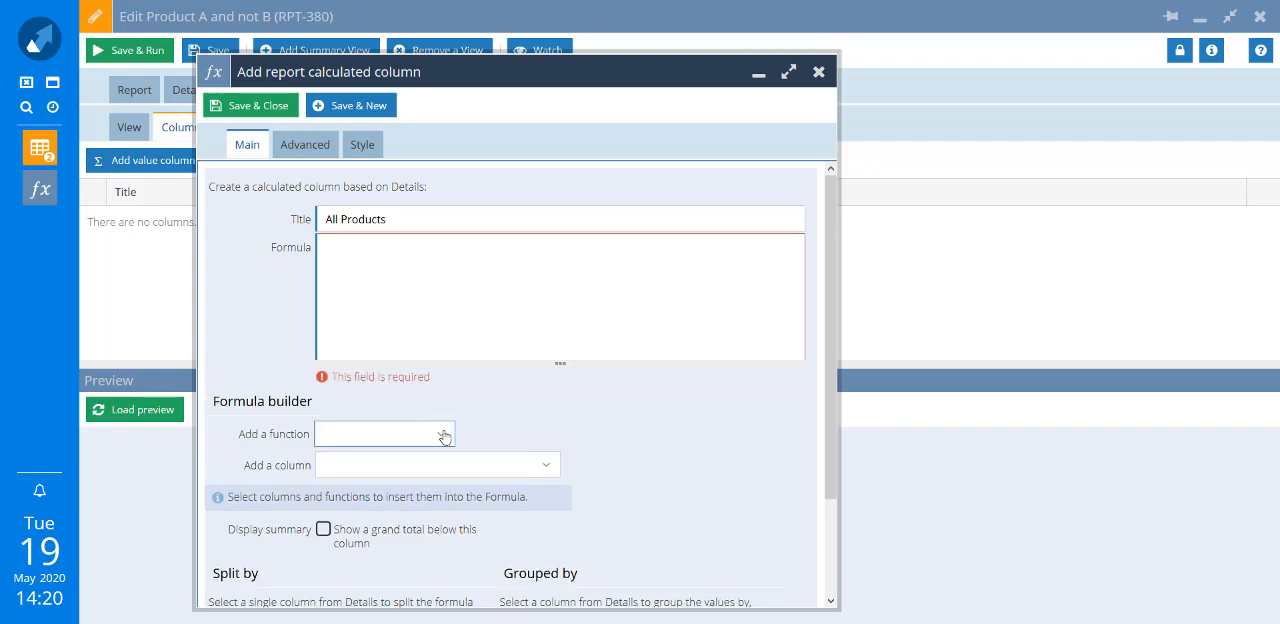
pyautogui.click(444, 437)
pyautogui.click(494, 403)
pyautogui.click(443, 466)
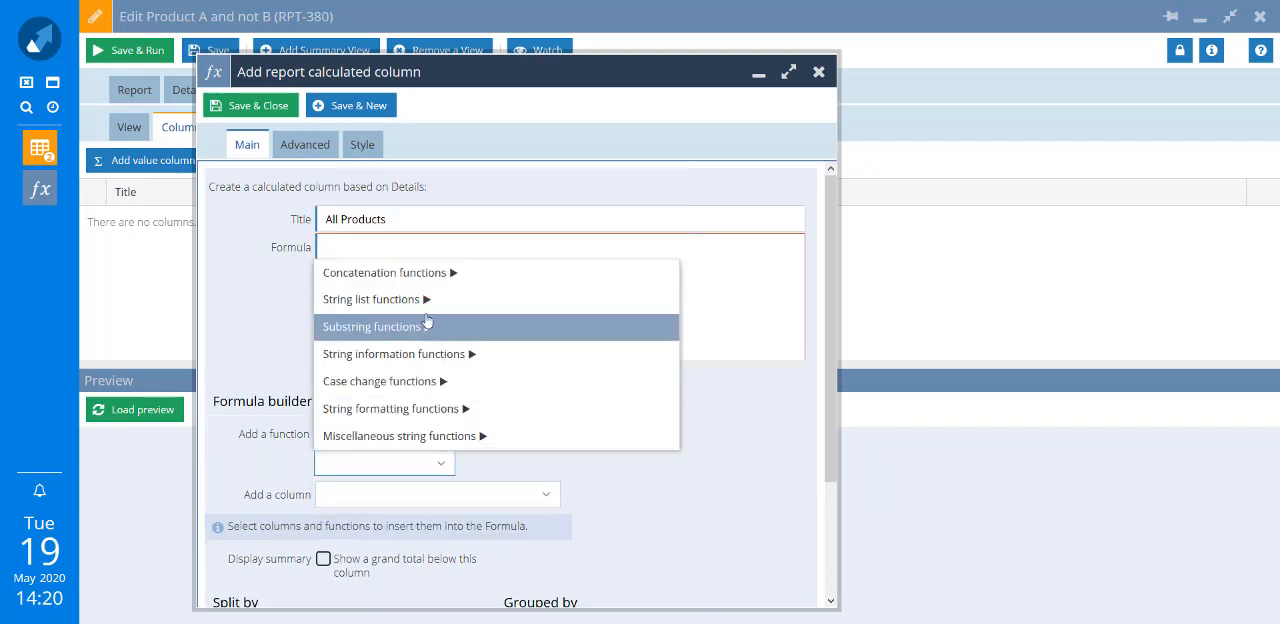
pyautogui.click(384, 272)
pyautogui.click(441, 491)
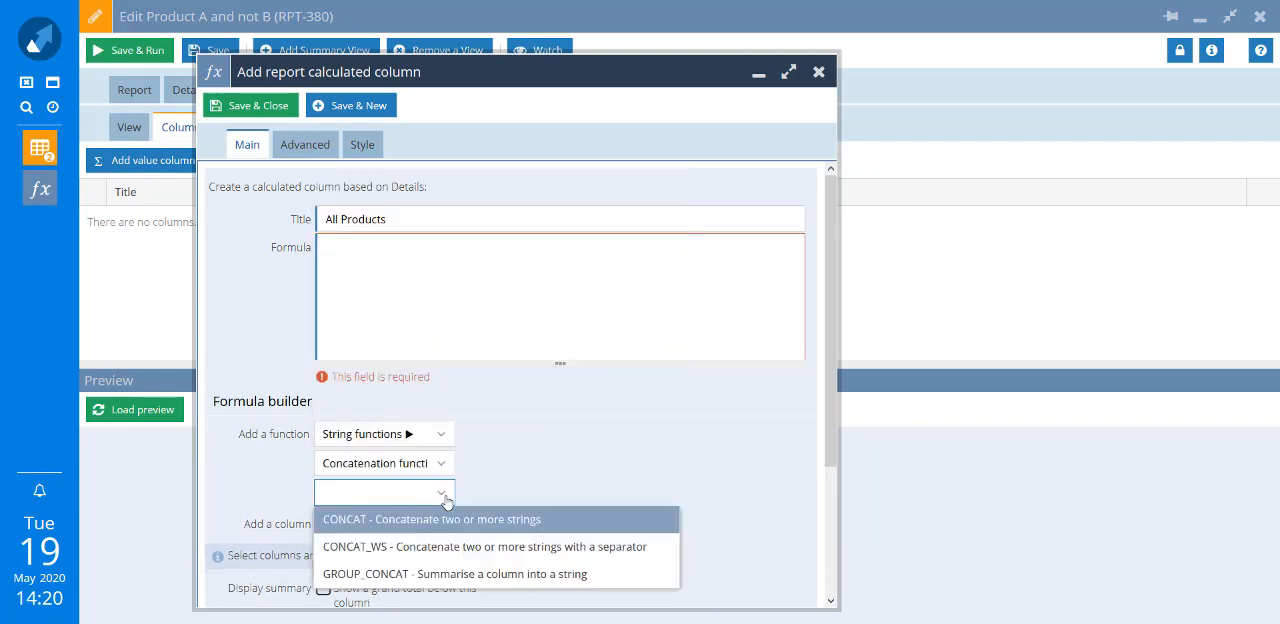
pyautogui.click(356, 574)
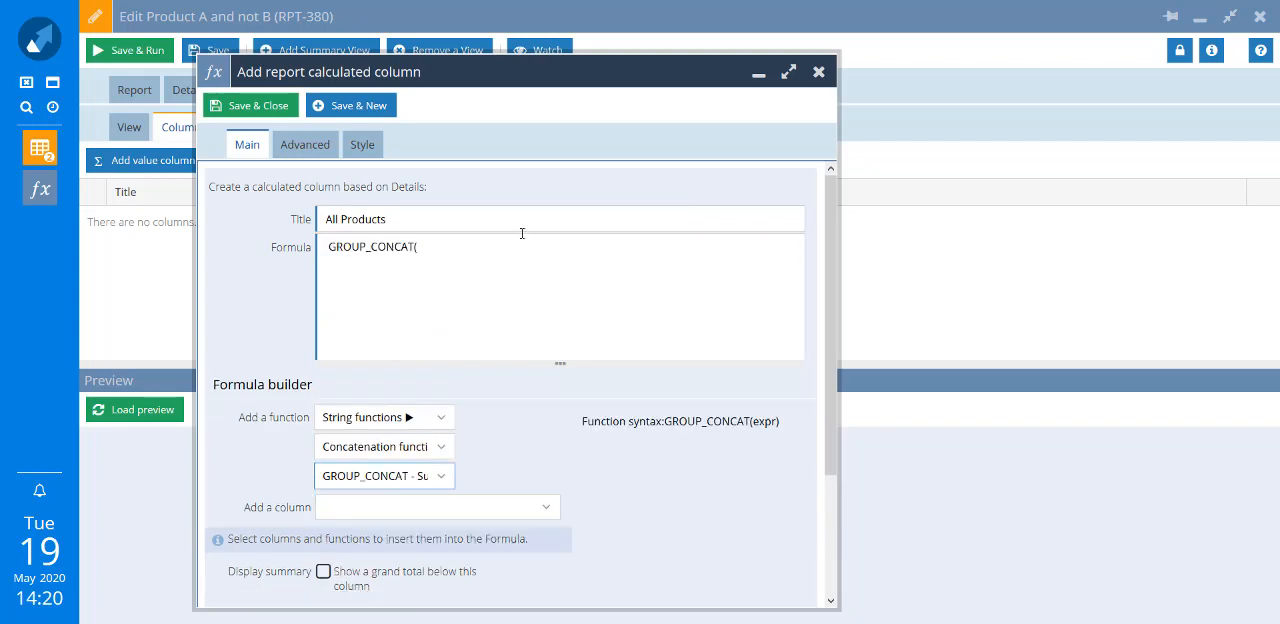
# - Give GROUP_CONCAT the Product column as its expression and close the parenthesis
pyautogui.click(447, 249)
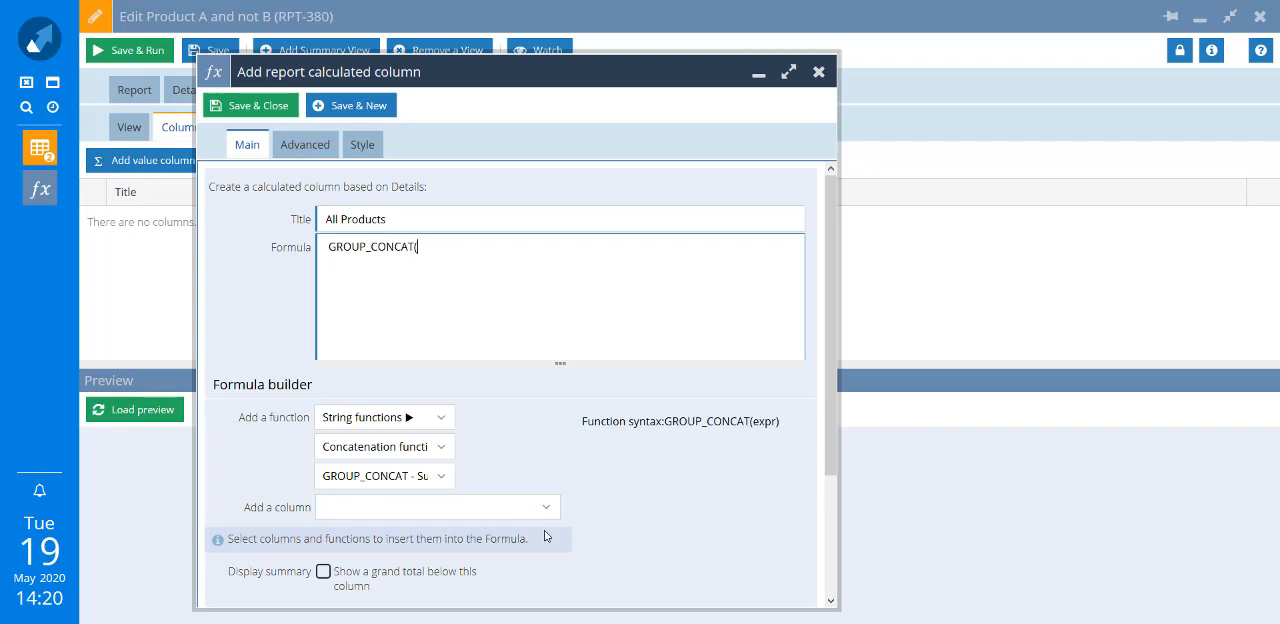
pyautogui.click(462, 508)
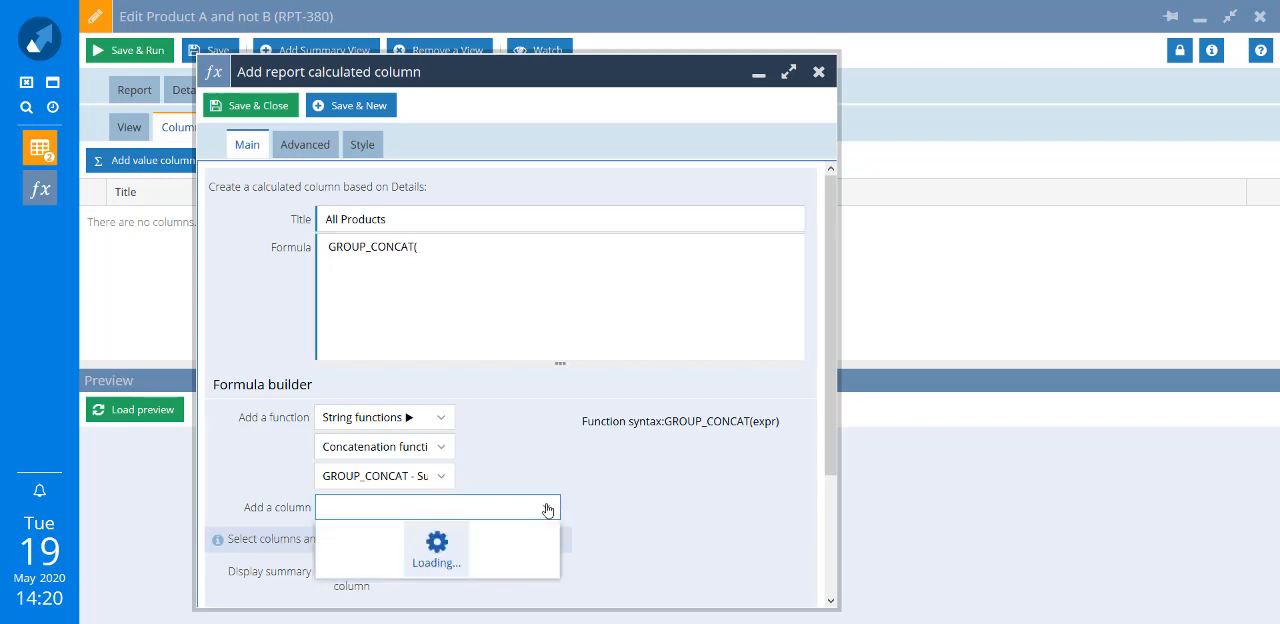
pyautogui.scroll(-1, 519, 473)
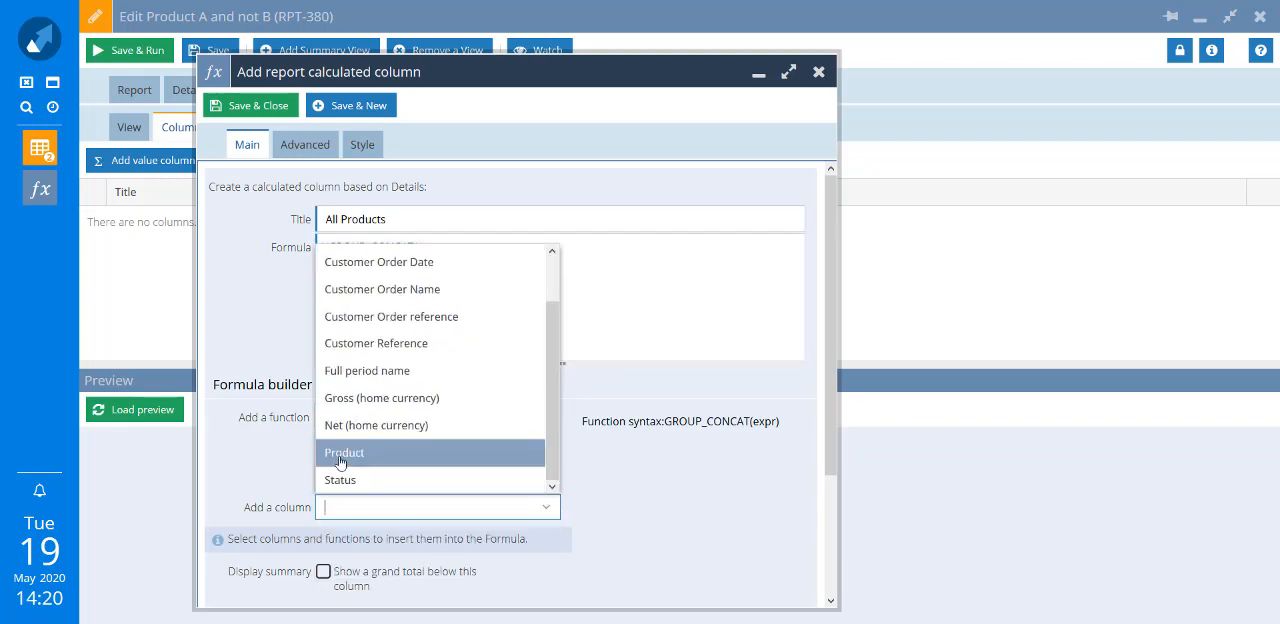
pyautogui.click(500, 453)
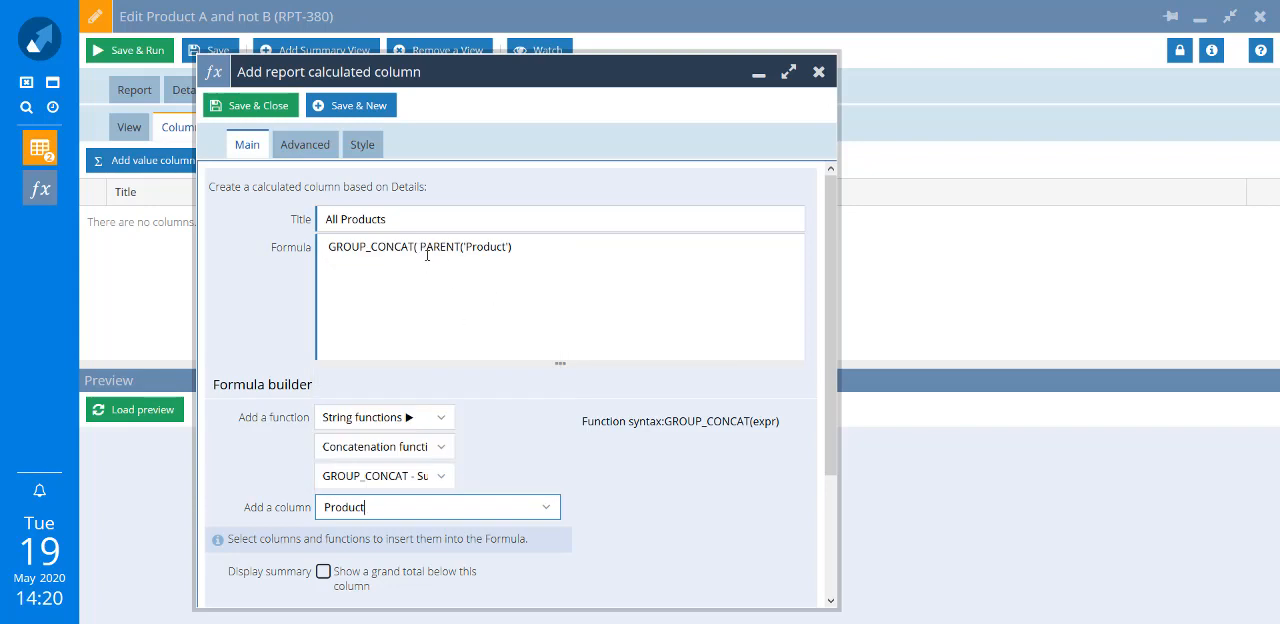
pyautogui.click(536, 246)
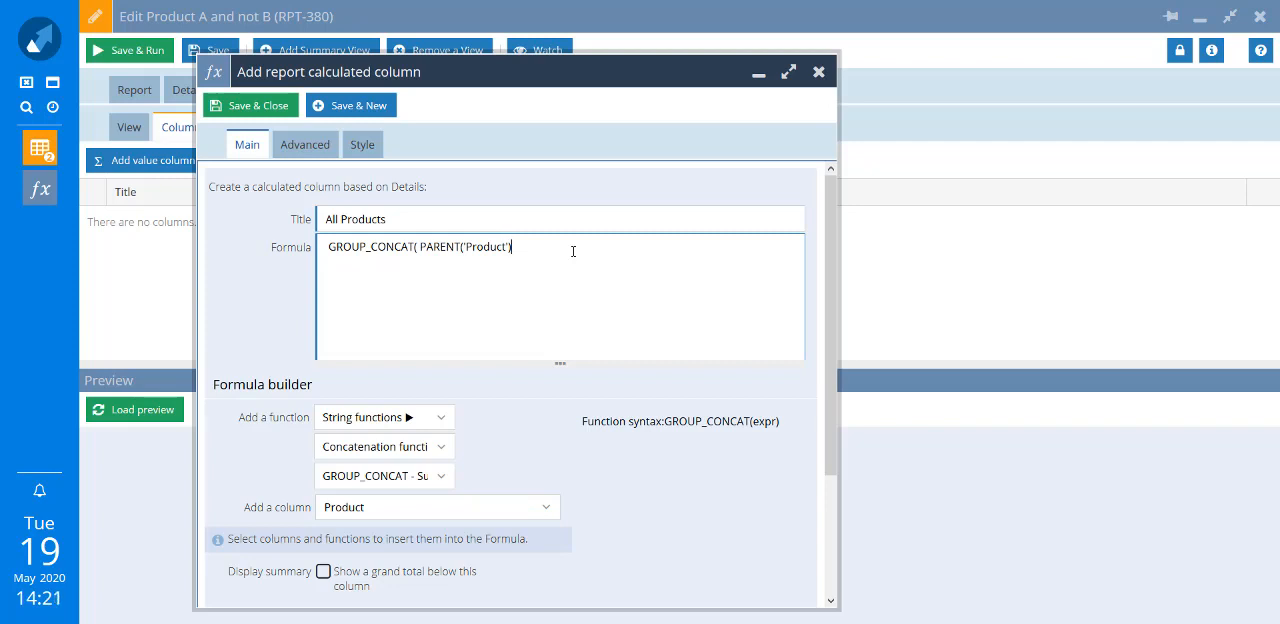
pyautogui.write(')')
# - Group the All Products calculated column's values by Customer Reference
pyautogui.scroll(-3, 562, 408)
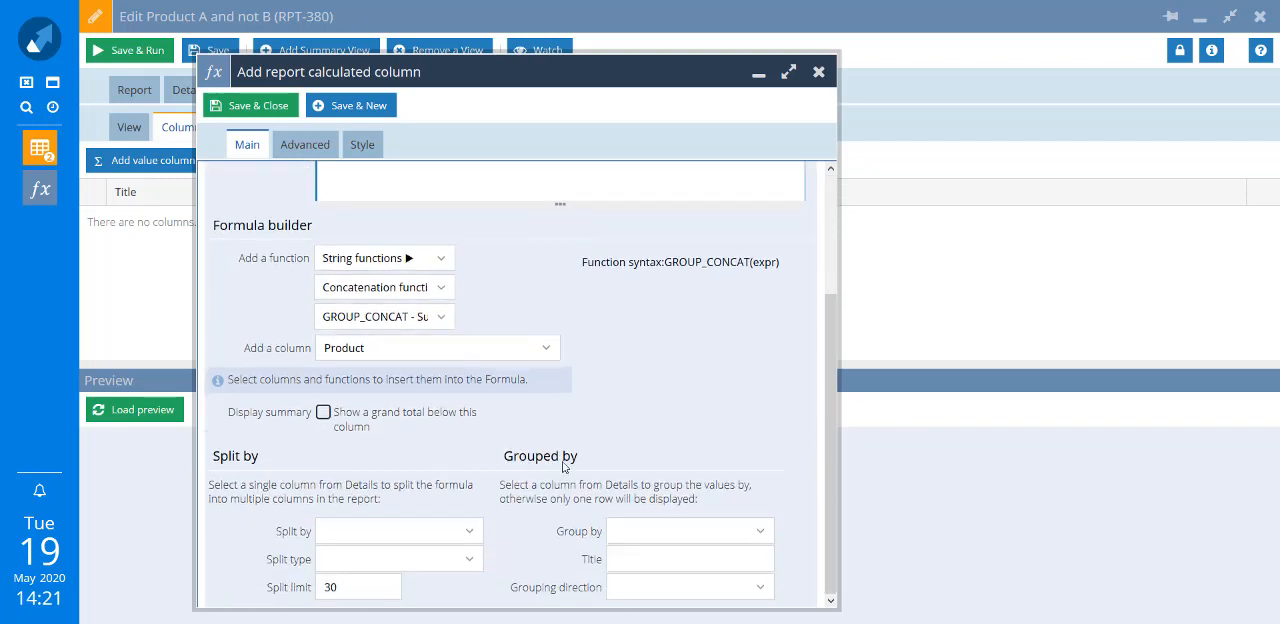
pyautogui.click(762, 538)
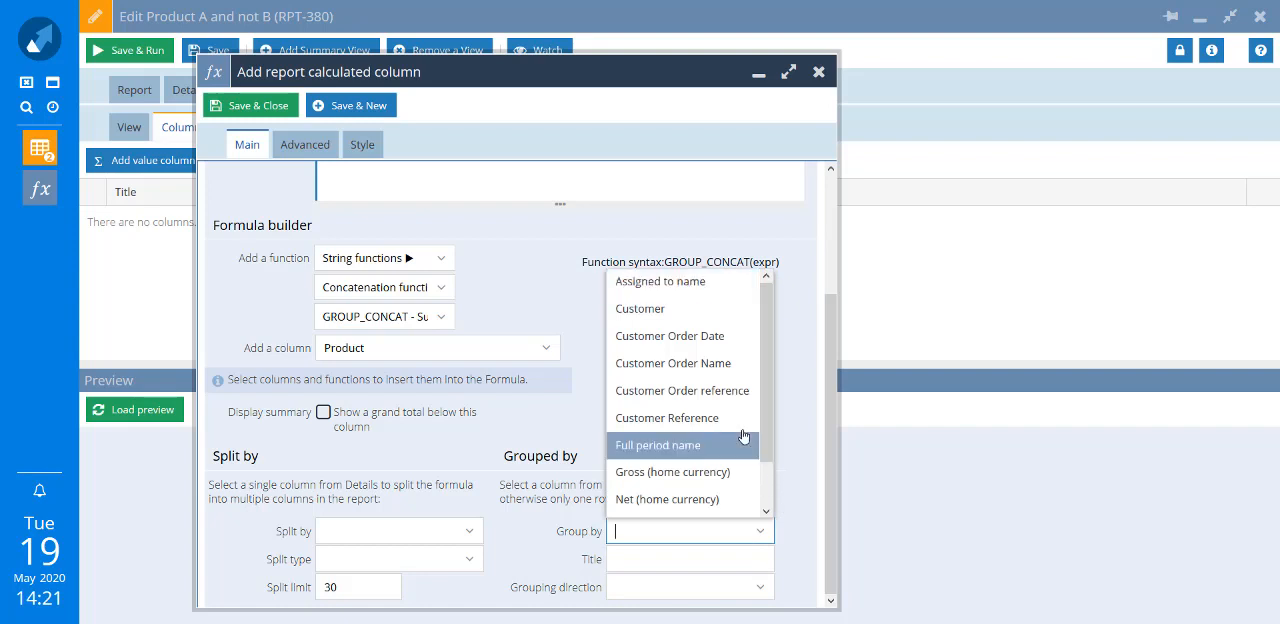
pyautogui.scroll(-1, 738, 425)
pyautogui.click(724, 403)
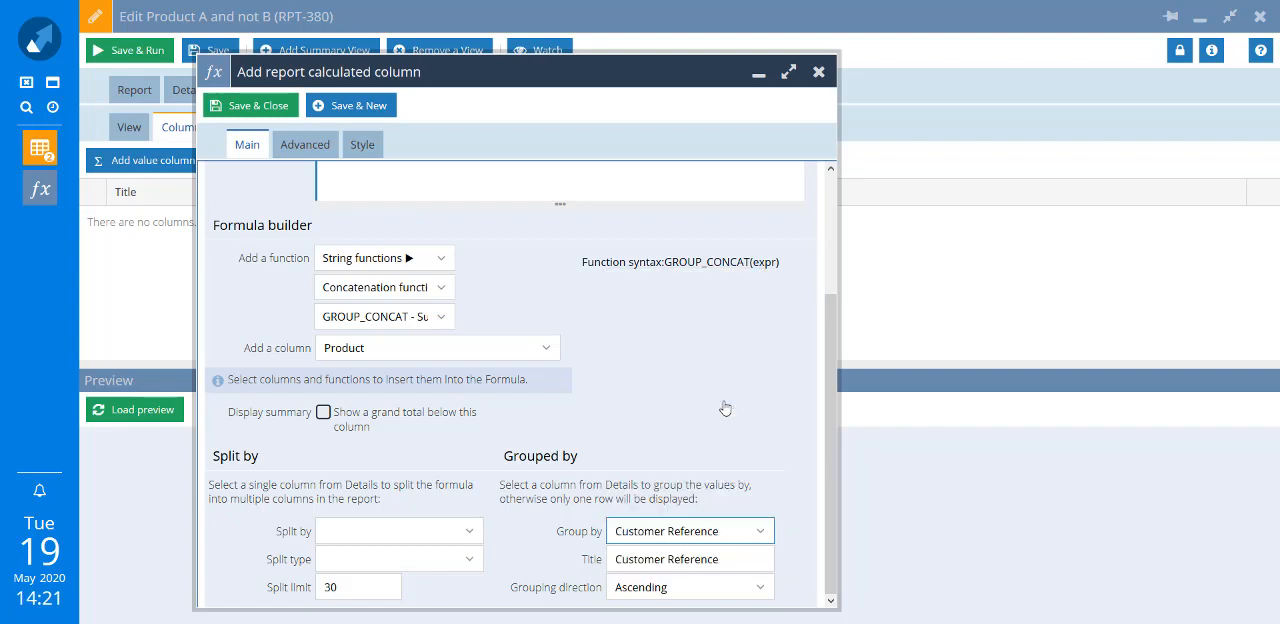
# - Save the All Products column and load the summary preview, narrowing Customer Reference and widening All Products
pyautogui.click(230, 110)
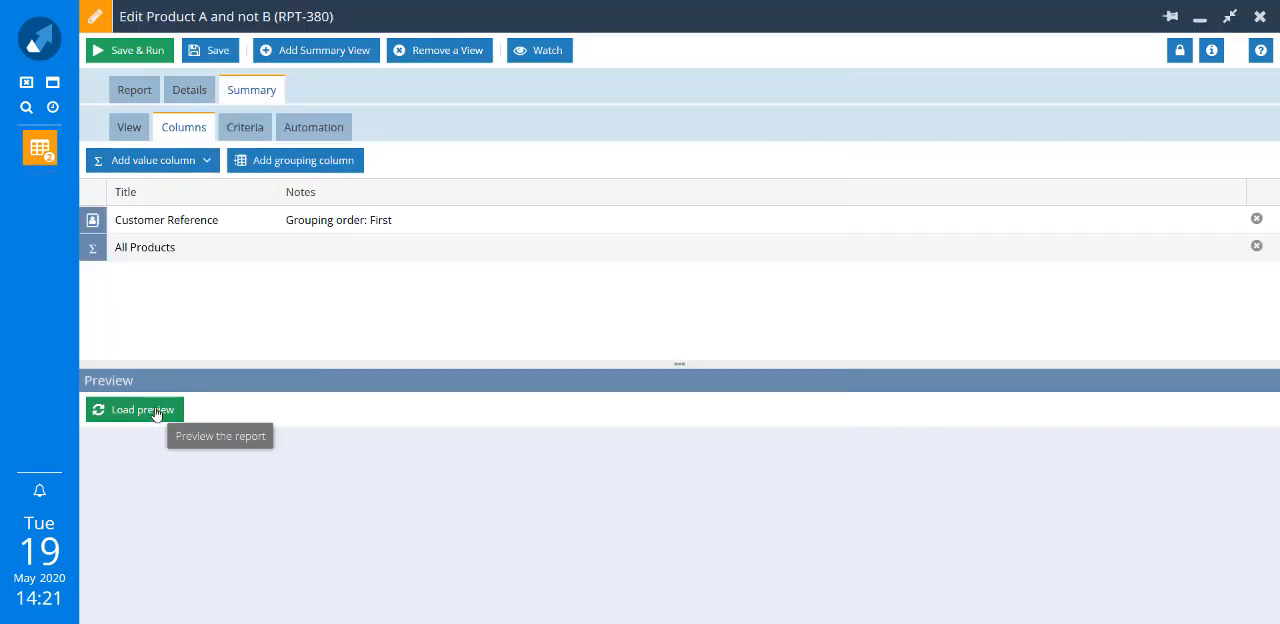
pyautogui.click(155, 412)
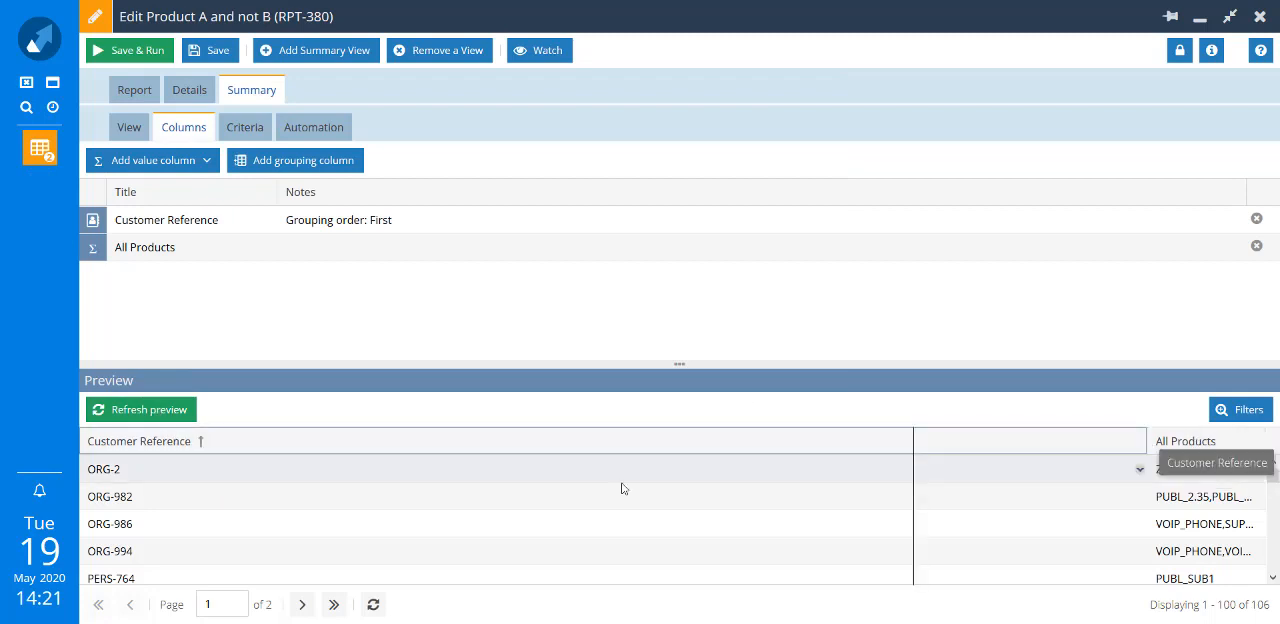
pyautogui.moveTo(359, 441); pyautogui.dragTo(1064, 412)
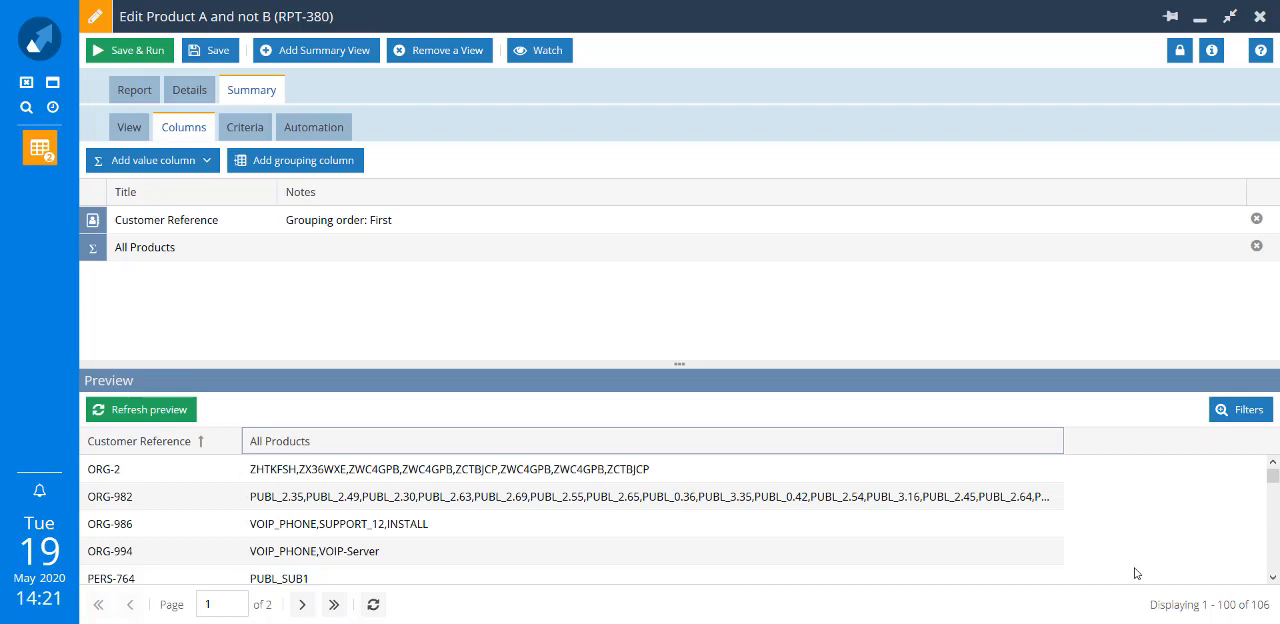
# - Add Customer as a value column to the summary view and refresh the preview
pyautogui.click(209, 163)
pyautogui.click(150, 297)
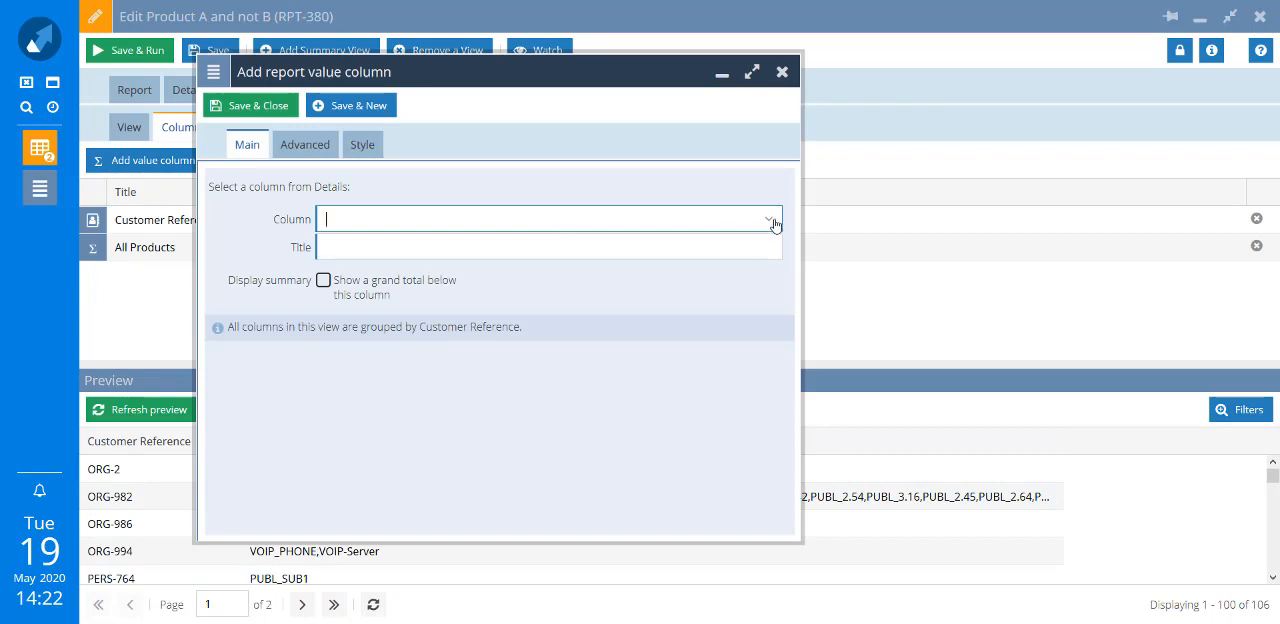
pyautogui.click(772, 221)
pyautogui.click(513, 276)
pyautogui.click(250, 105)
pyautogui.click(148, 410)
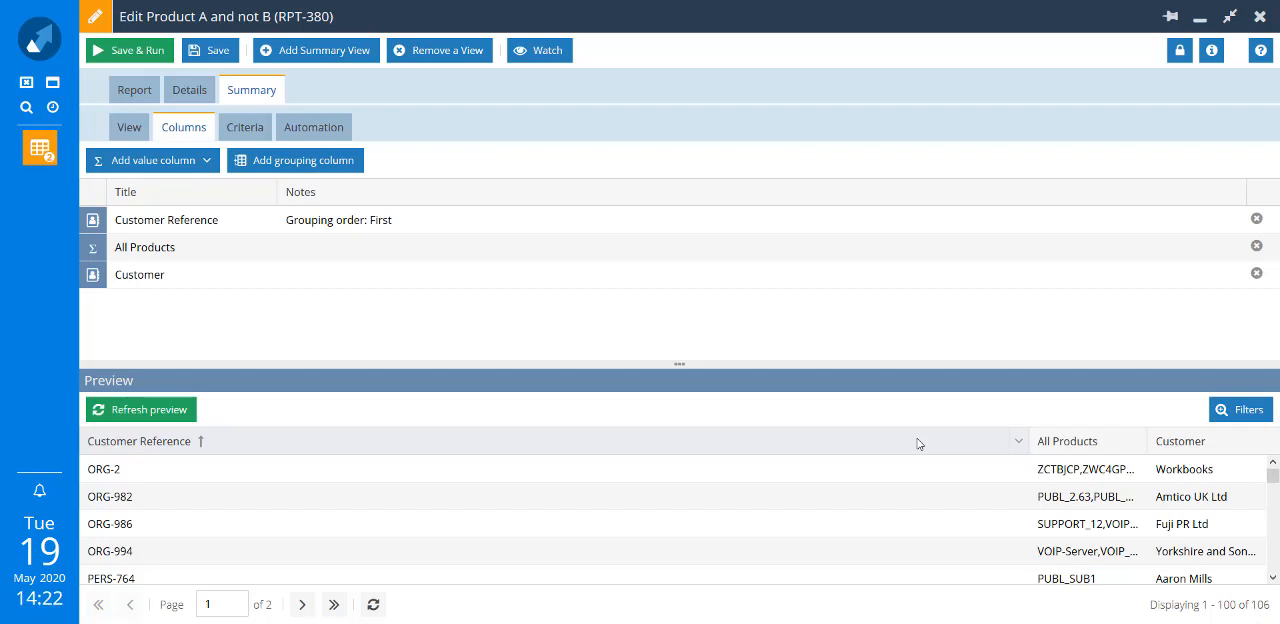
# - Add a calculated criterion that All Products contains VOIP, saving it and starting another criterion
pyautogui.click(232, 128)
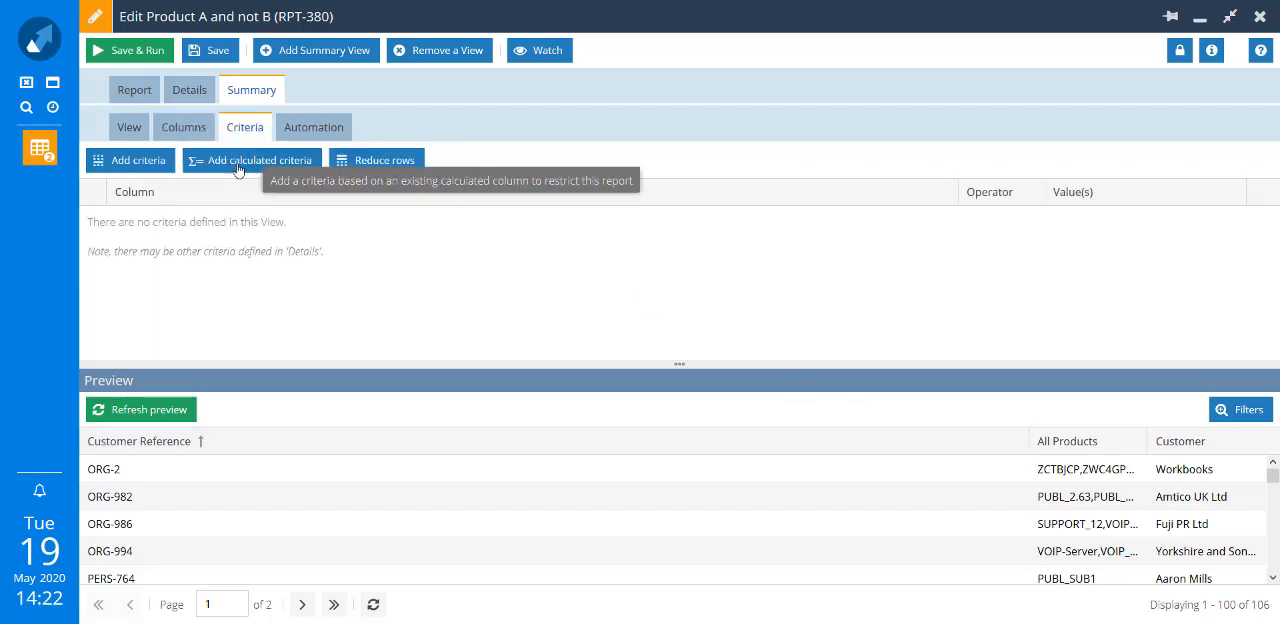
pyautogui.click(238, 162)
pyautogui.click(600, 206)
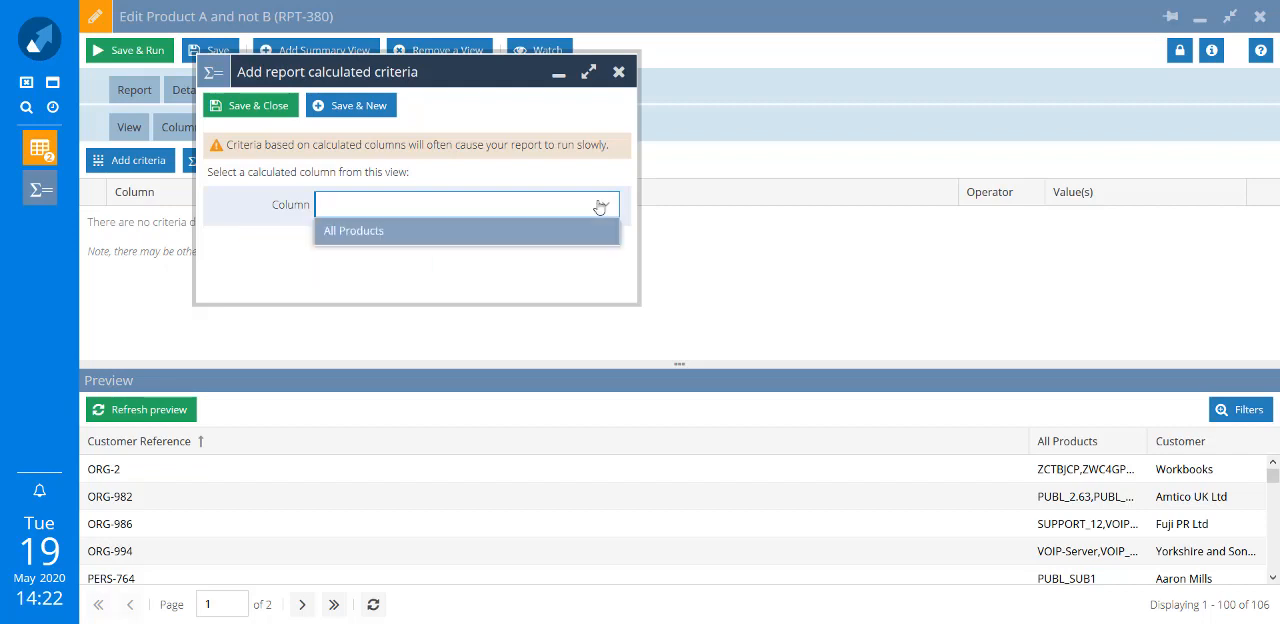
pyautogui.click(557, 236)
pyautogui.click(600, 247)
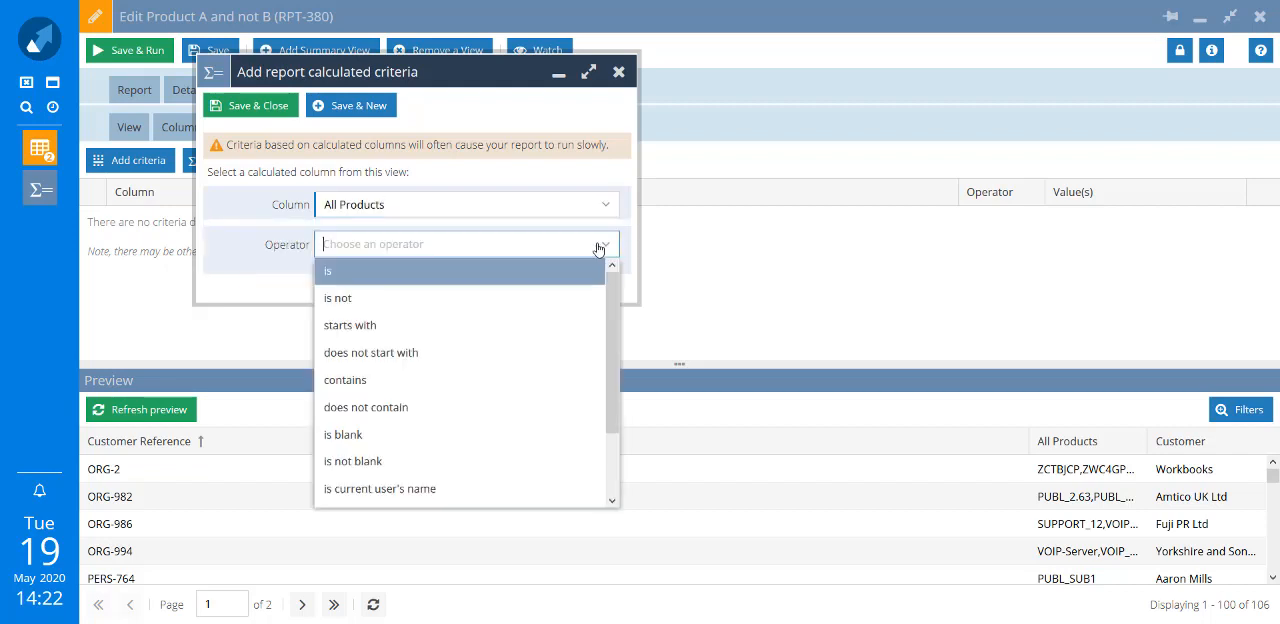
pyautogui.click(394, 381)
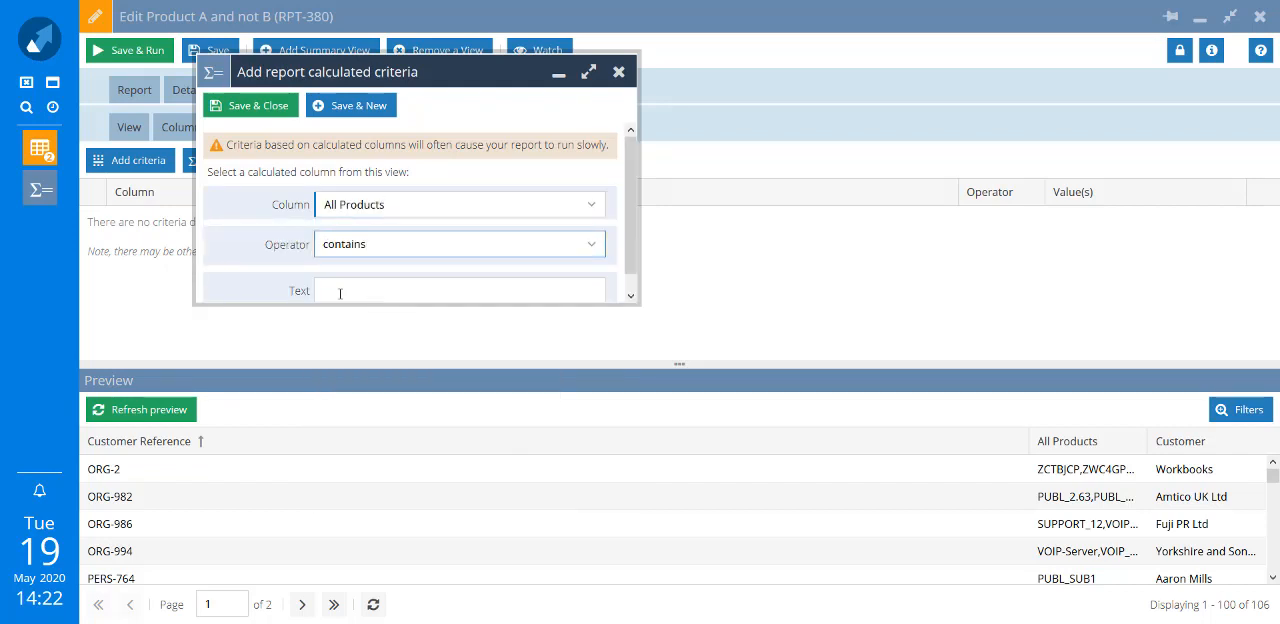
pyautogui.click(340, 293)
pyautogui.write('VOIP')
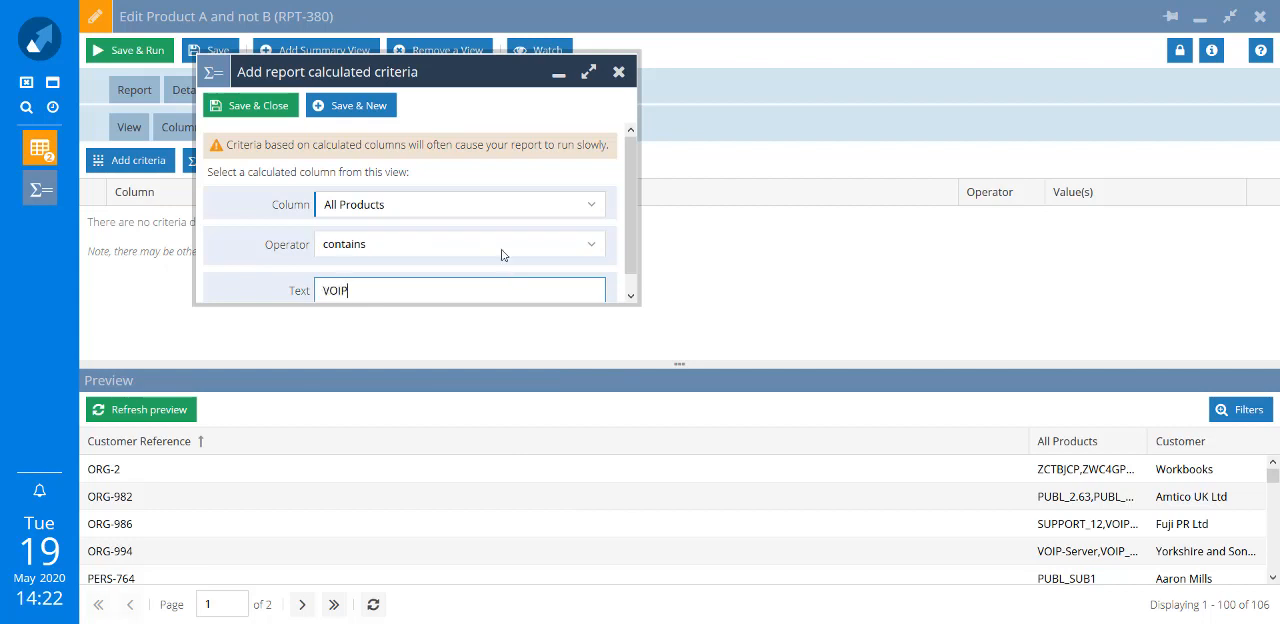
pyautogui.click(382, 120)
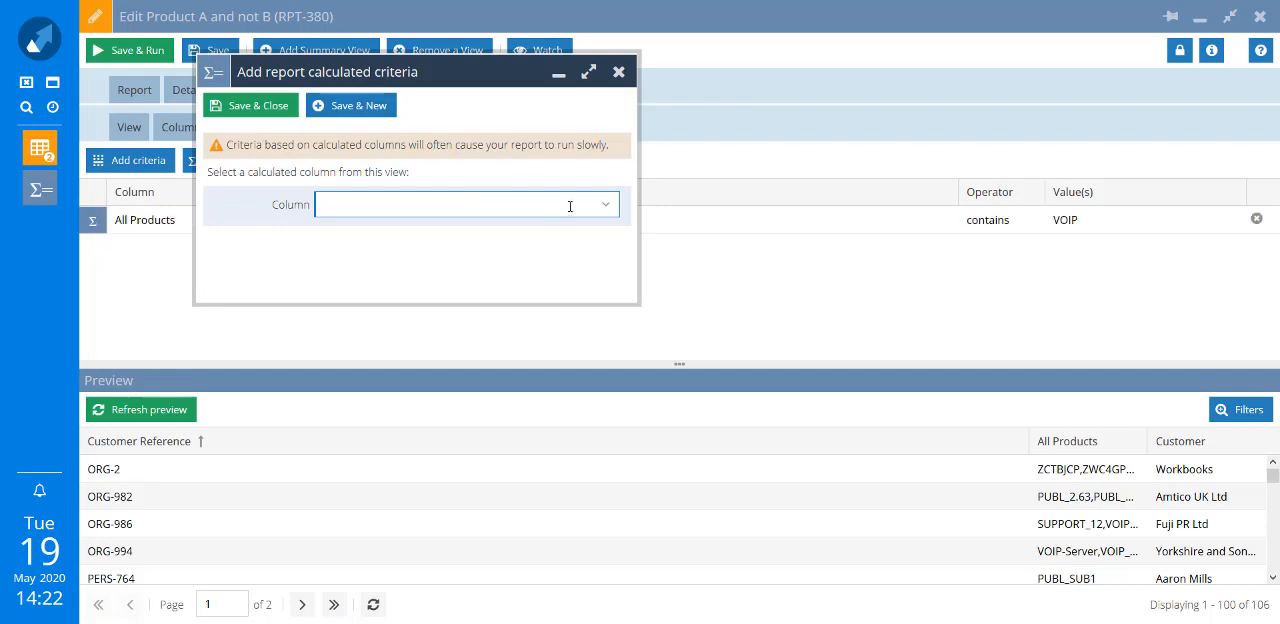
# - Add a second calculated criterion that All Products does not contain SUPPORT, and save it
pyautogui.write('a')
pyautogui.click(540, 229)
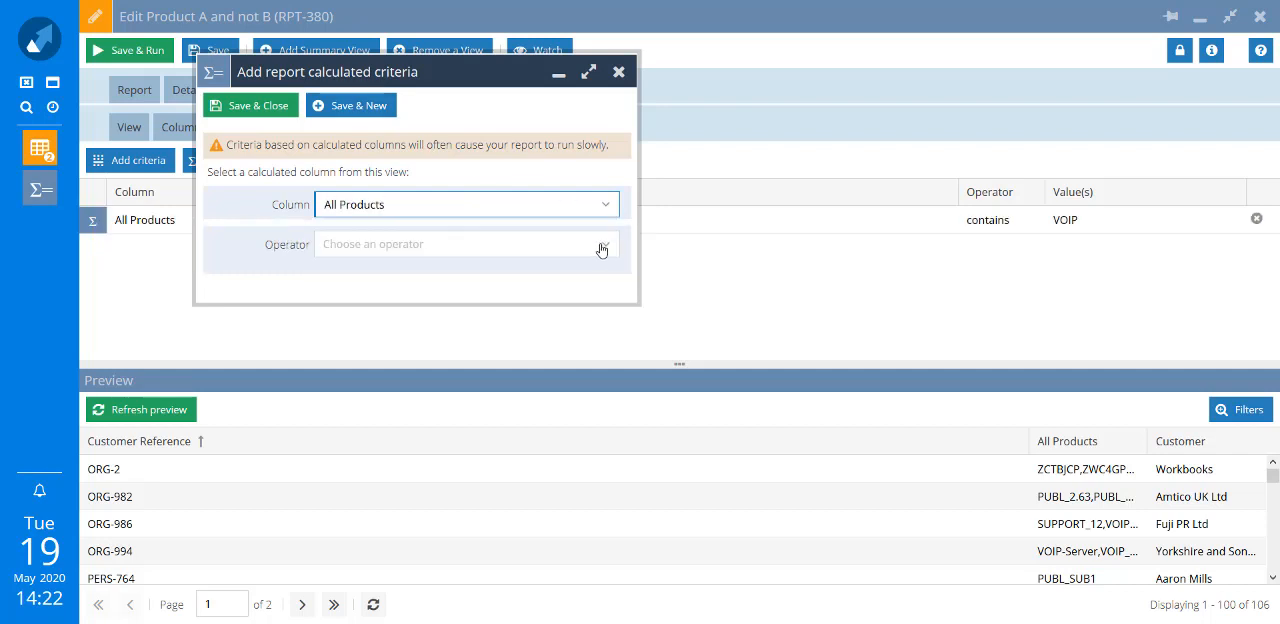
pyautogui.click(590, 250)
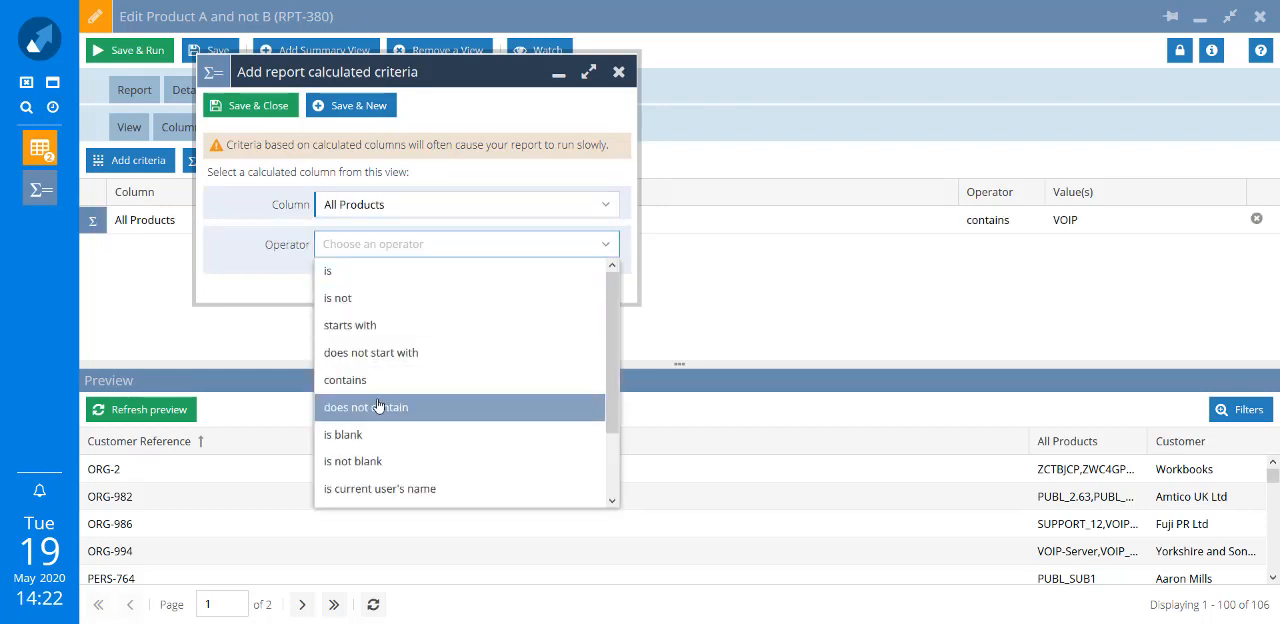
pyautogui.click(378, 410)
pyautogui.write('SUPPORT')
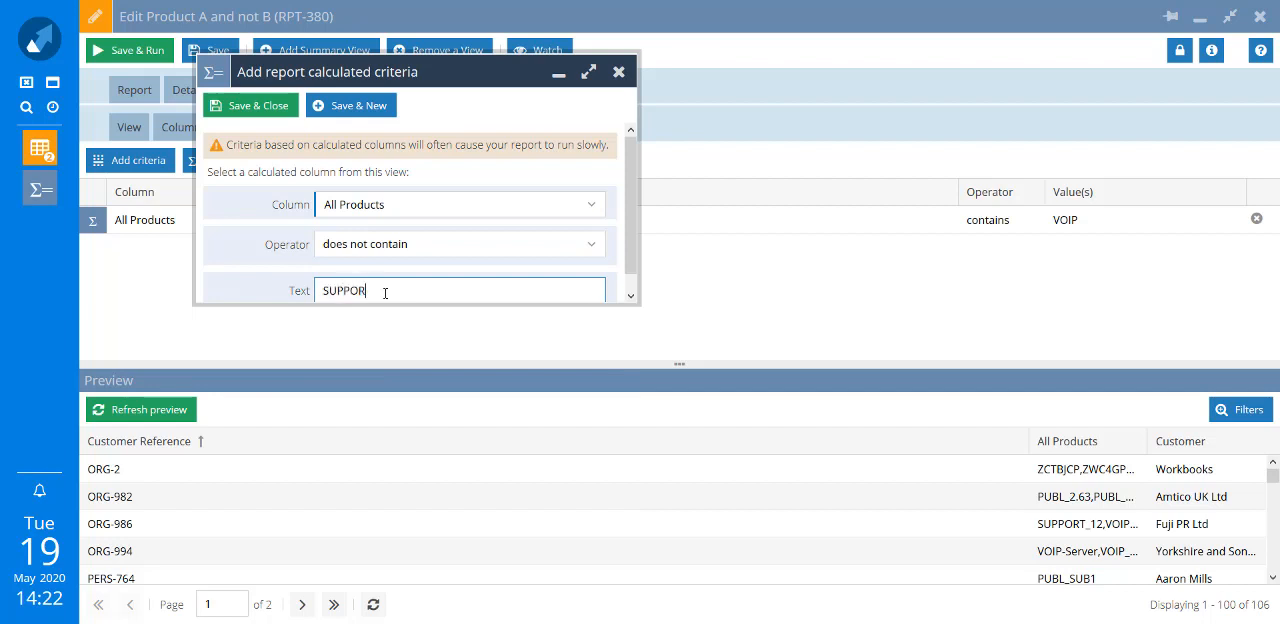
pyautogui.click(267, 106)
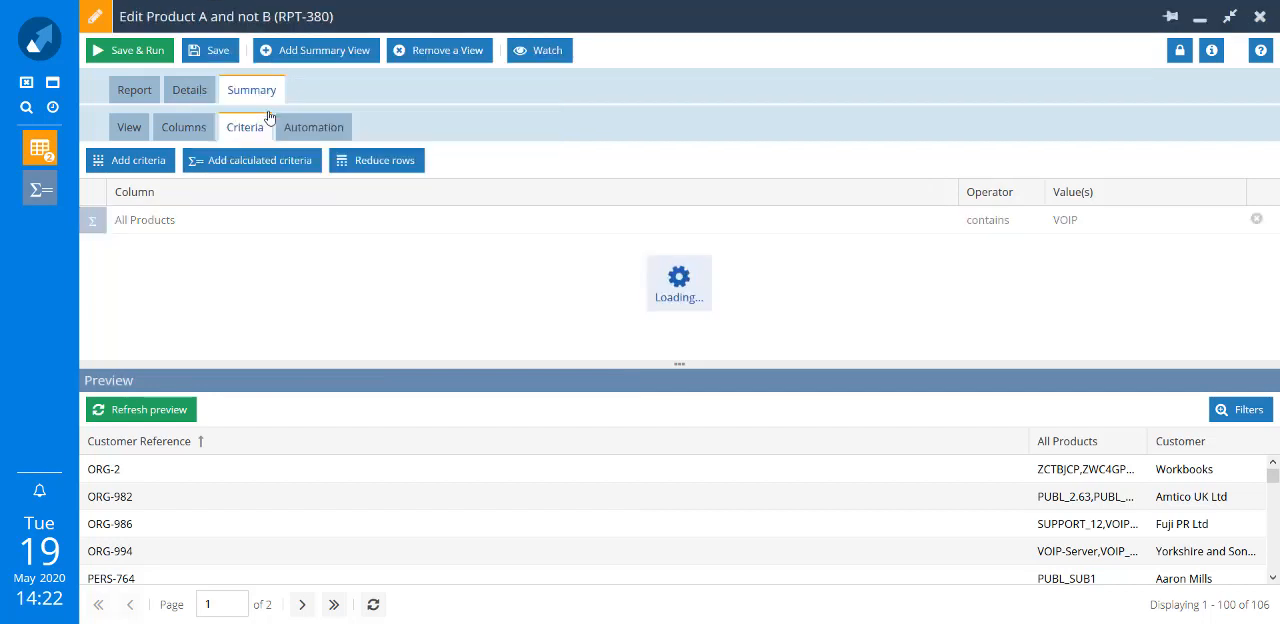
# - Refresh the preview with both criteria, narrowing the Customer Reference column and widening the Customer column
pyautogui.click(180, 410)
pyautogui.moveTo(1043, 446); pyautogui.dragTo(259, 455)
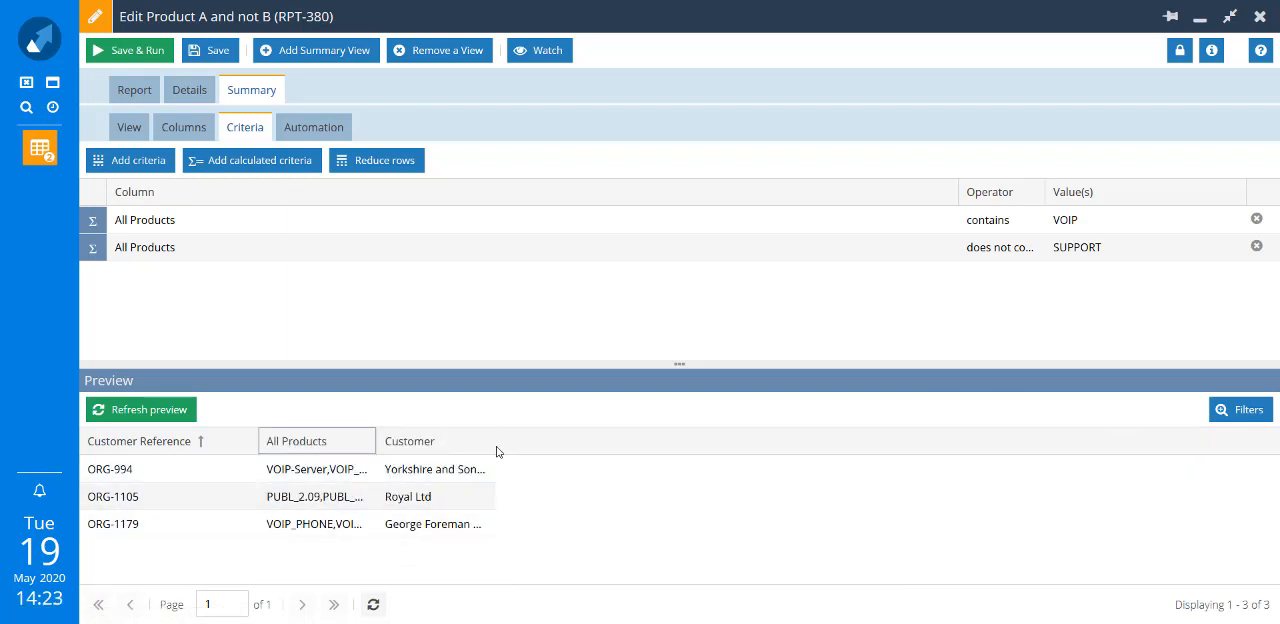
pyautogui.moveTo(489, 440); pyautogui.dragTo(863, 417)
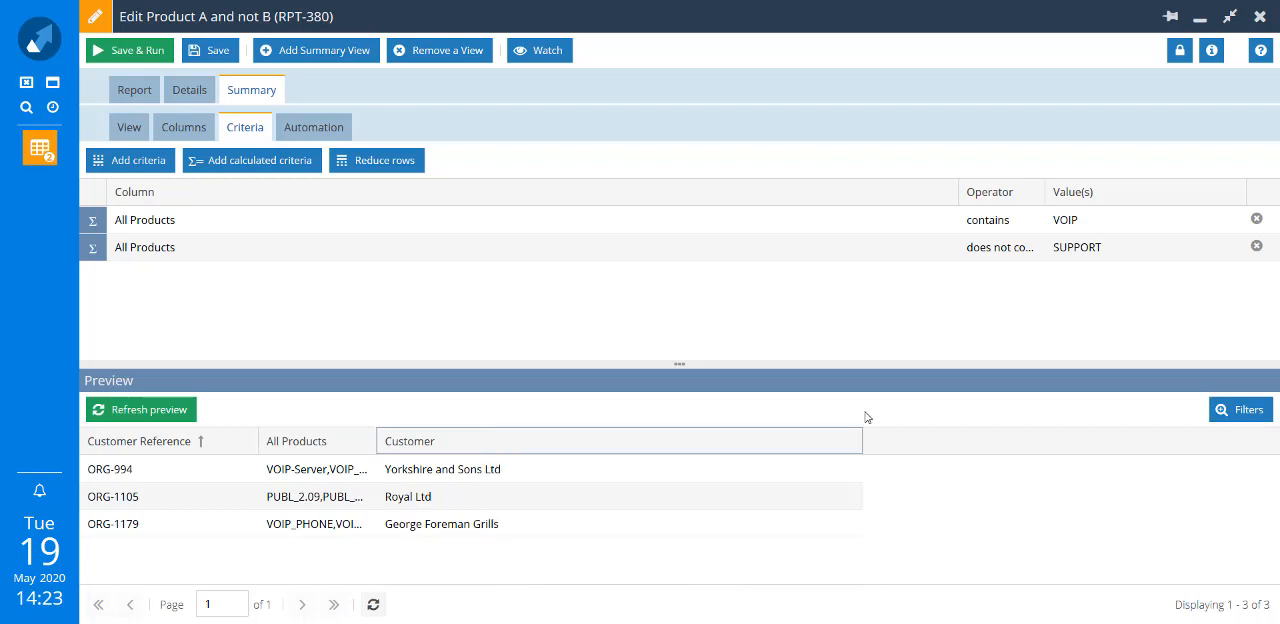